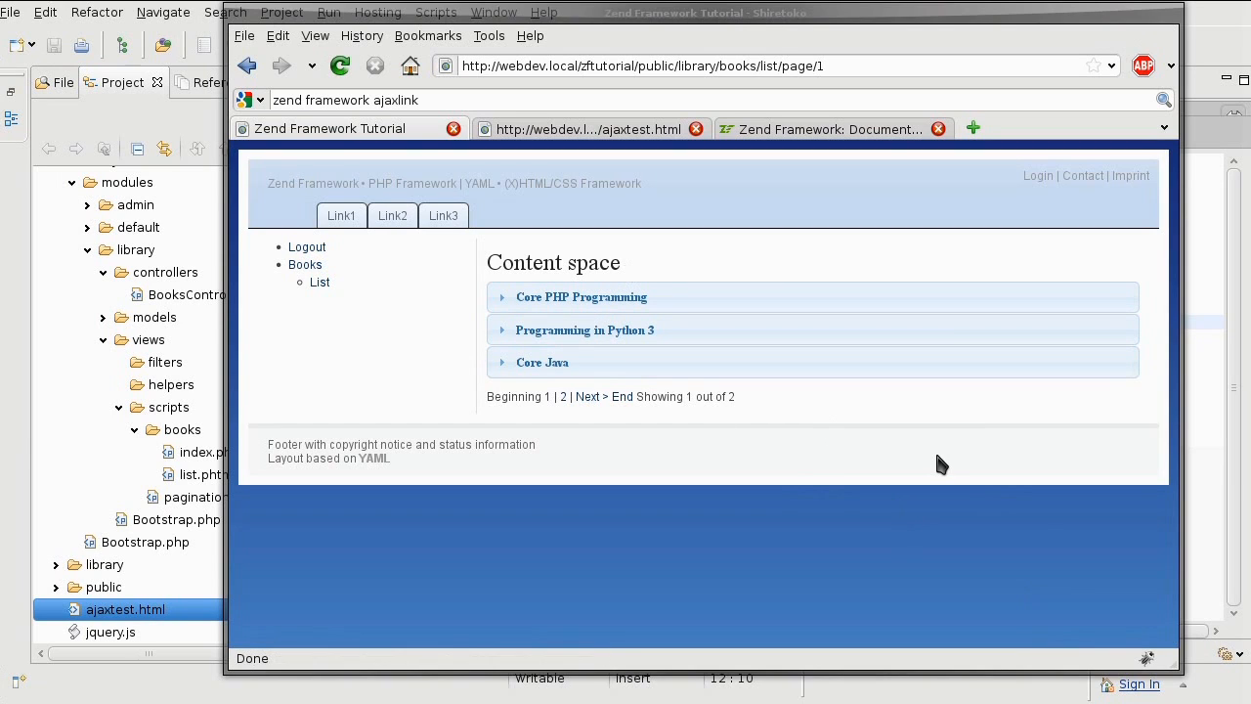
Page the book list to page 2 and back to page 1, then return to ajaxtest.html in the editor.
{"action": "left_click", "coordinate": [564, 399]}
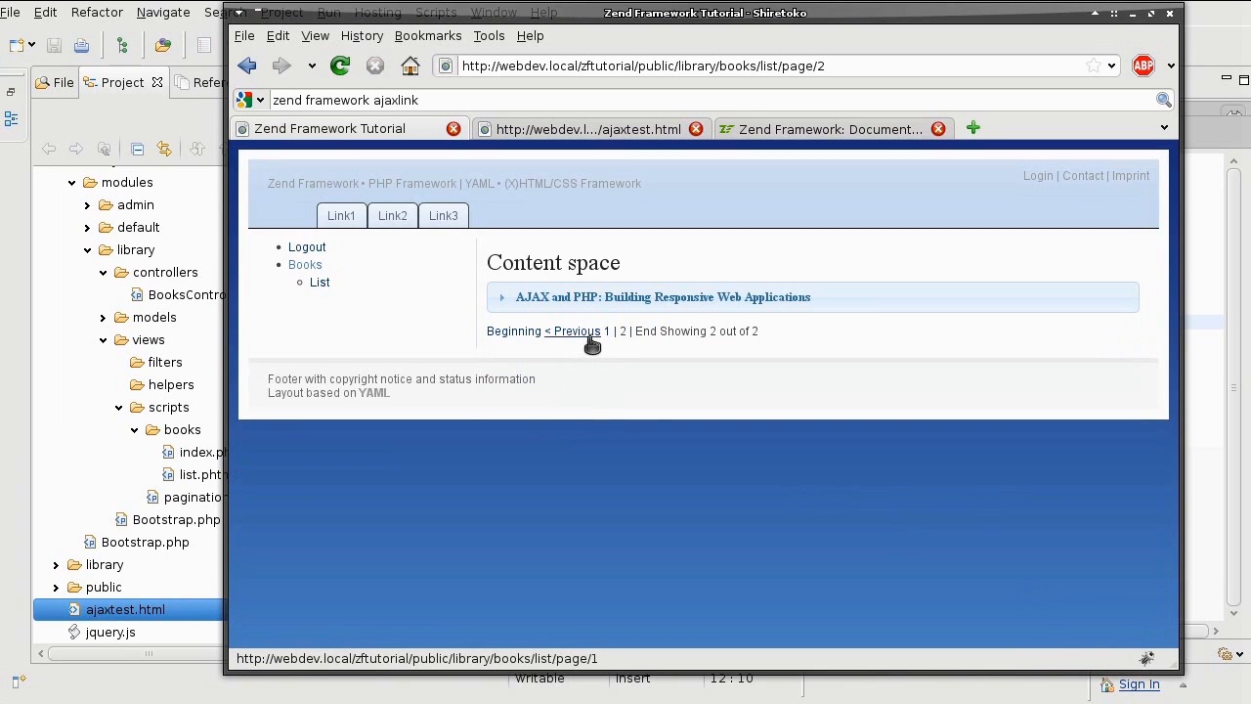
{"action": "left_click", "coordinate": [592, 337]}
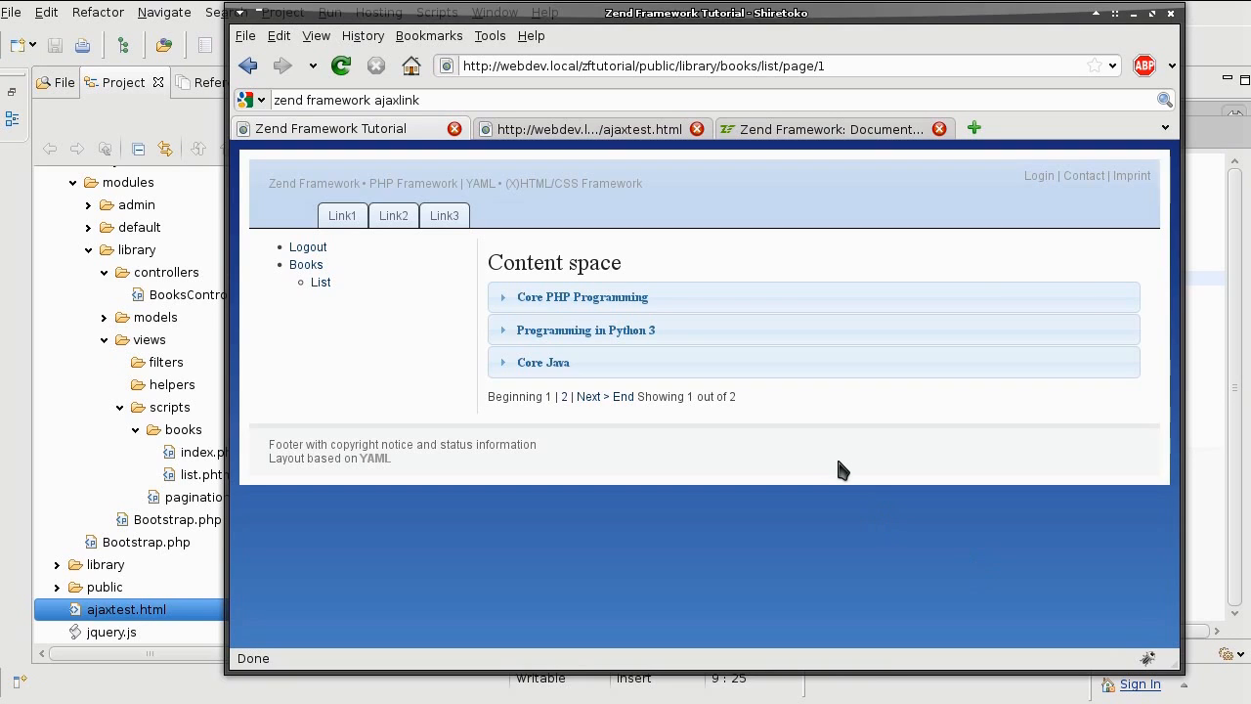
{"action": "left_click", "coordinate": [186, 8]}
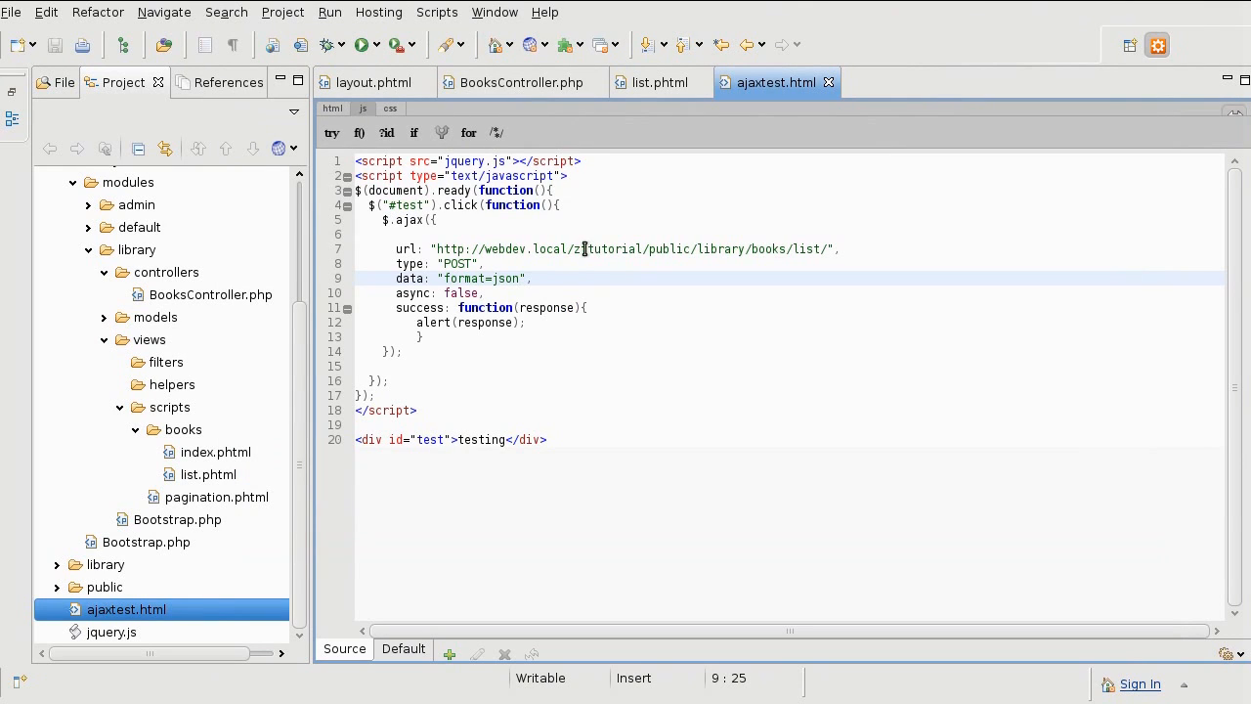
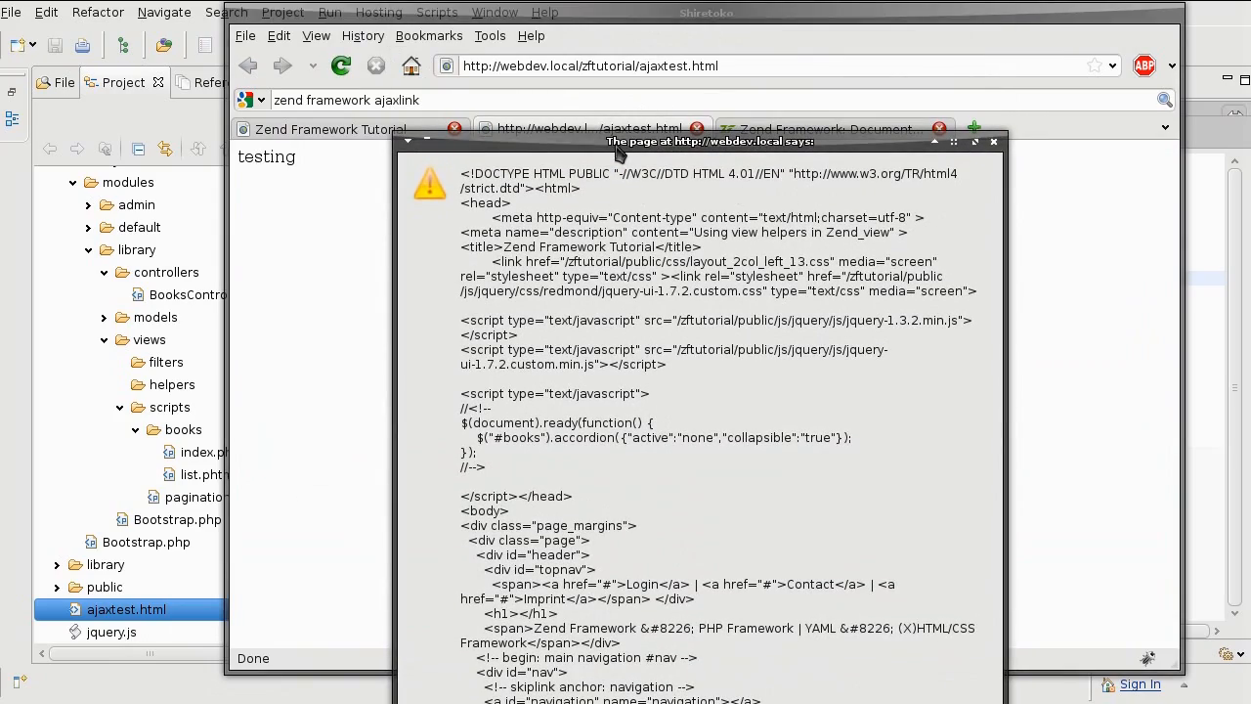
Dismiss the returned-HTML alert and view the books list page's source for comparison.
{"action": "left_click_drag", "start_coordinate": [616, 143], "coordinate": [606, 78]}
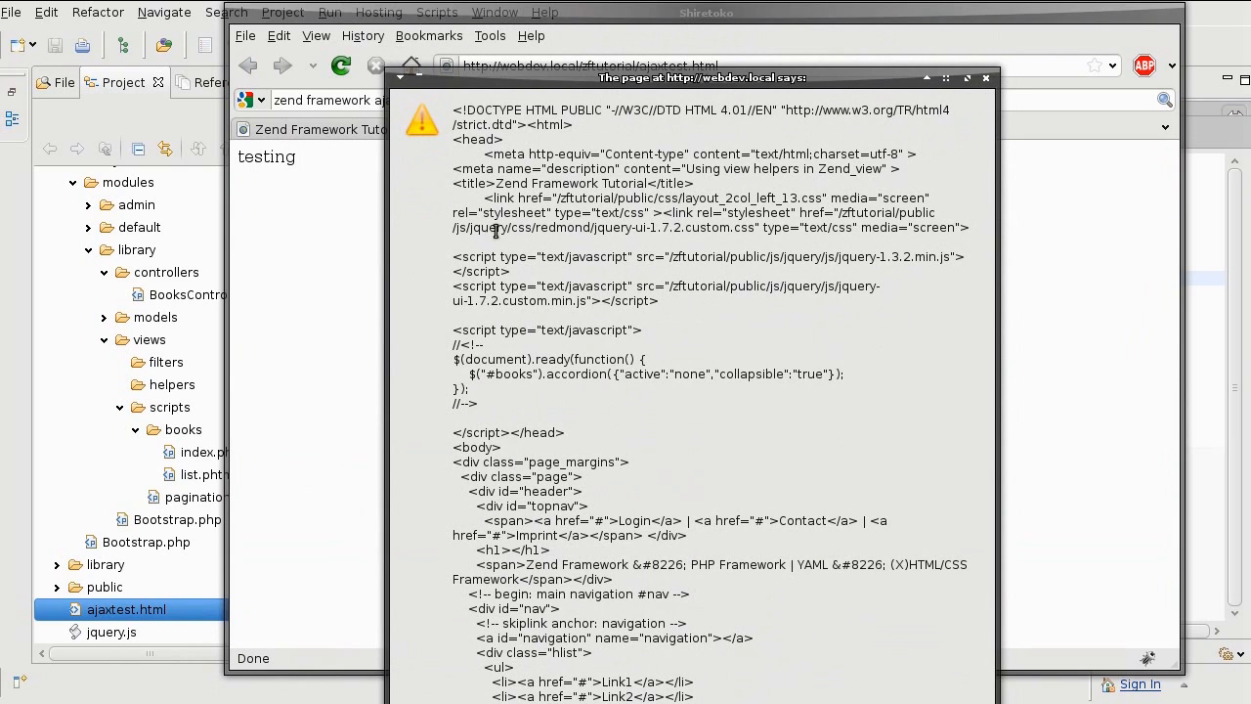
{"action": "left_click", "coordinate": [985, 78]}
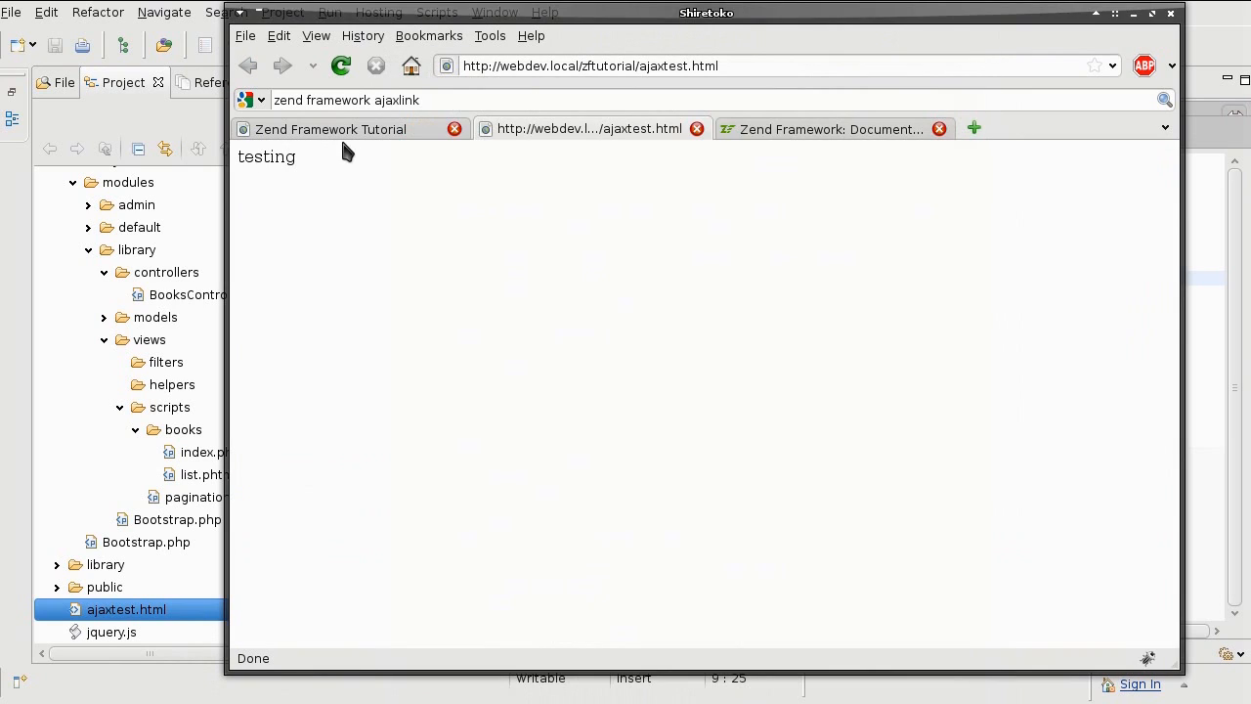
{"action": "key", "text": "ctrl+u"}
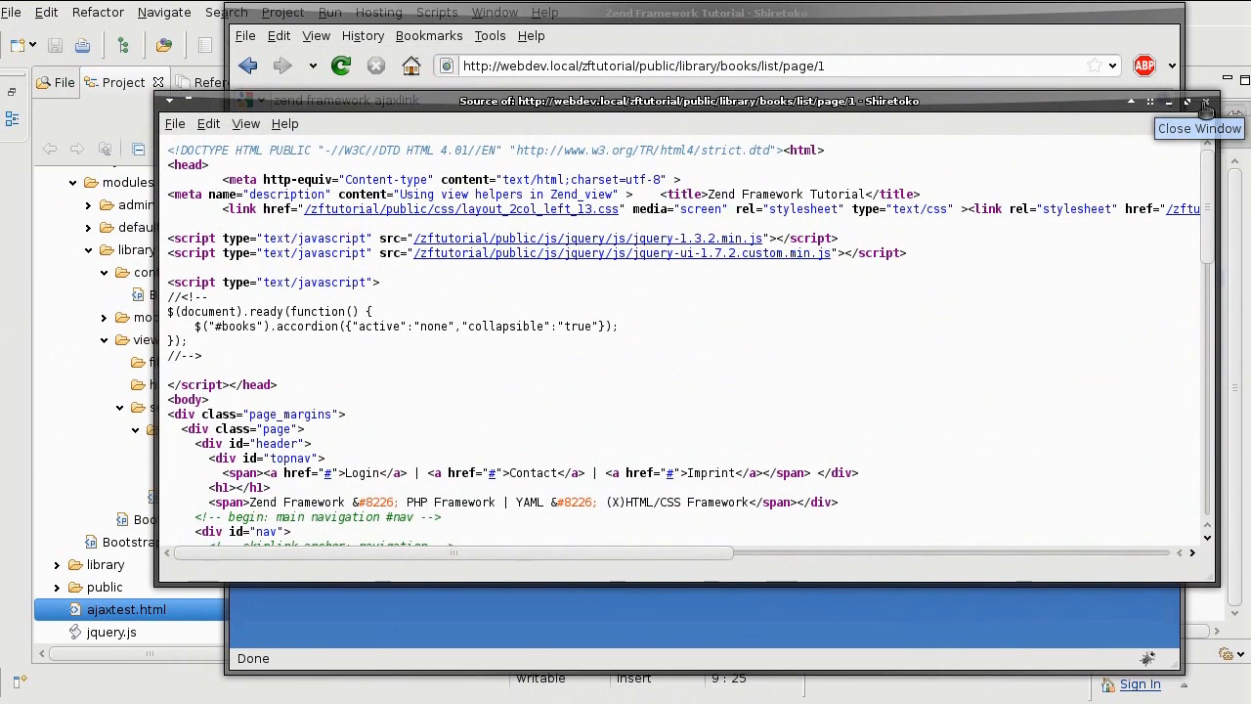
{"action": "left_click", "coordinate": [1206, 103]}
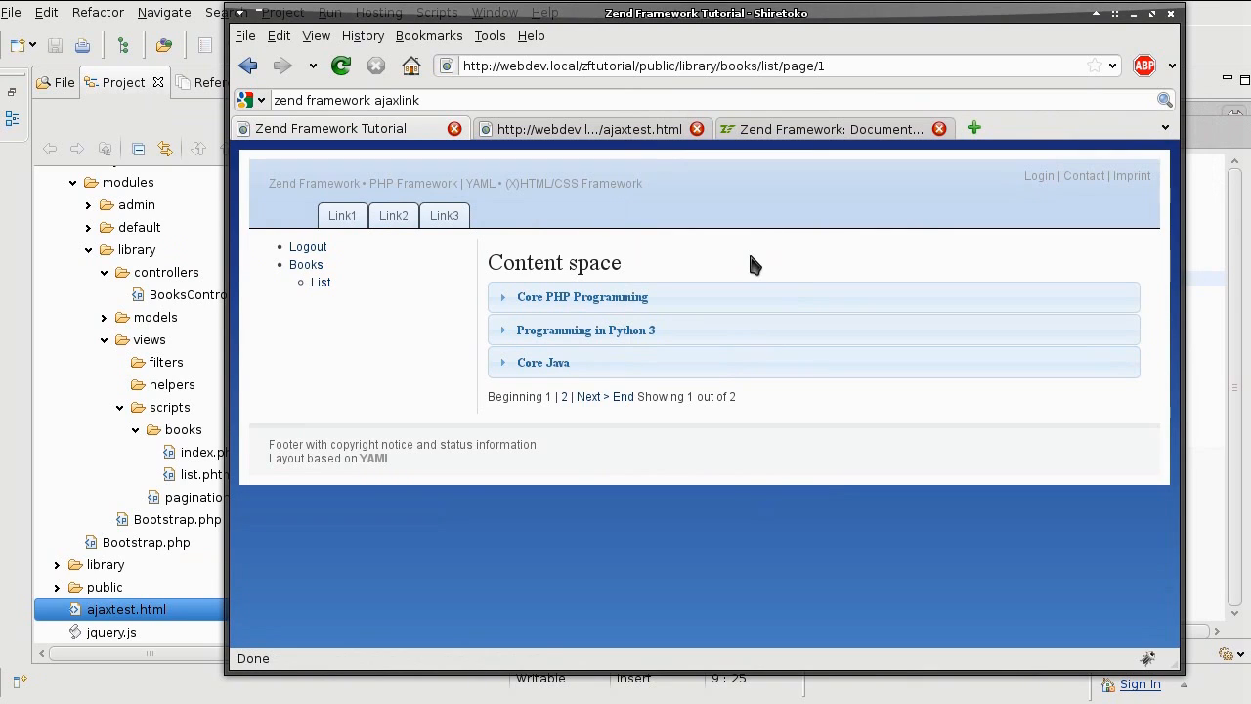
Switch between the ajaxtest.html tab and the books list tab.
{"action": "left_click", "coordinate": [614, 137]}
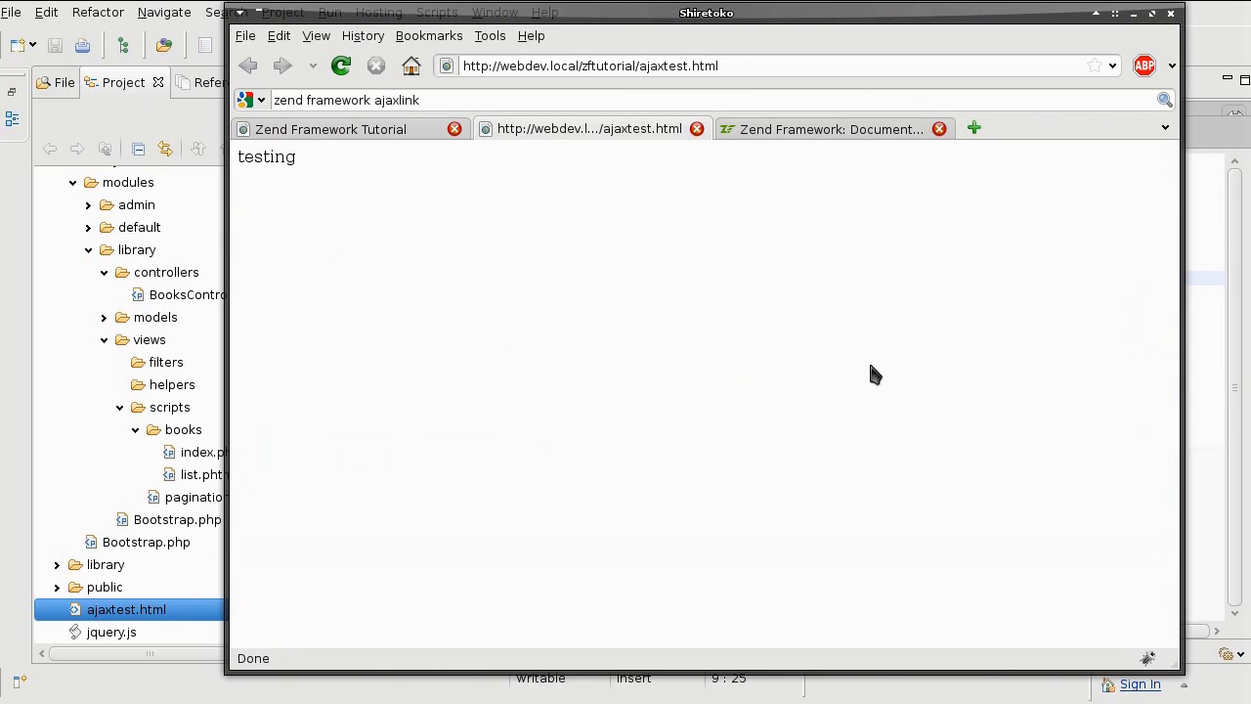
{"action": "left_click", "coordinate": [389, 135]}
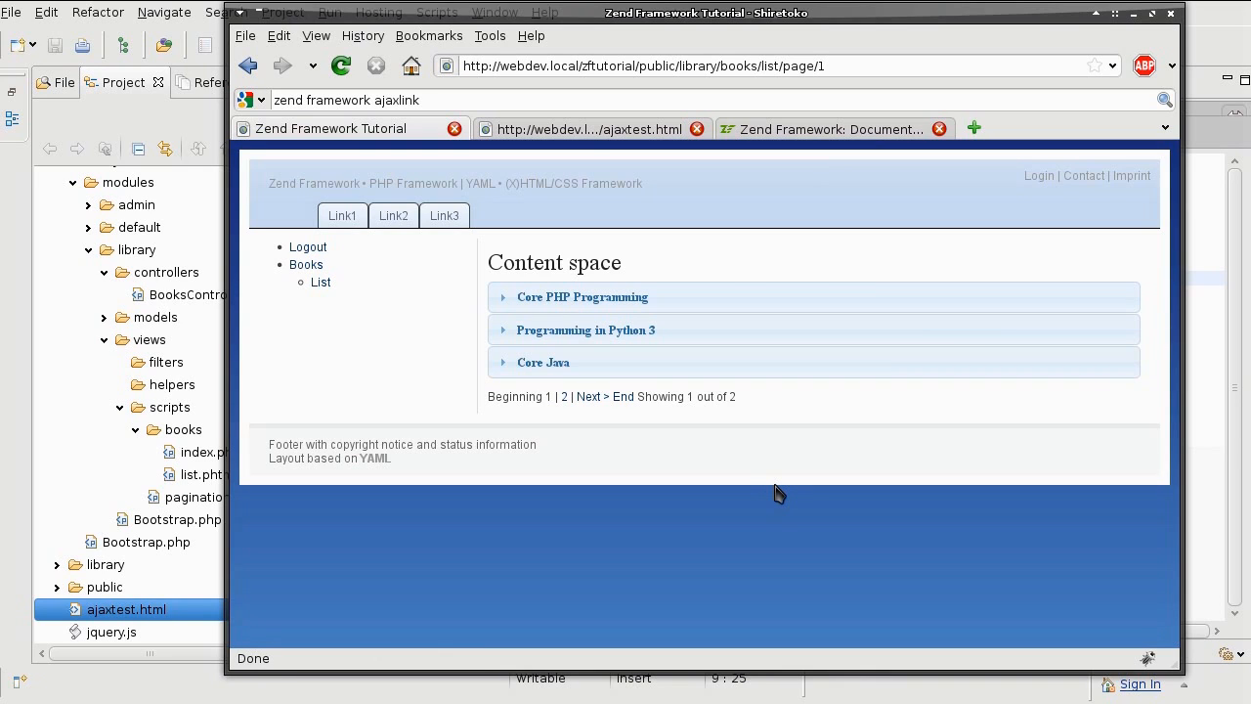
{"action": "left_click", "coordinate": [640, 129]}
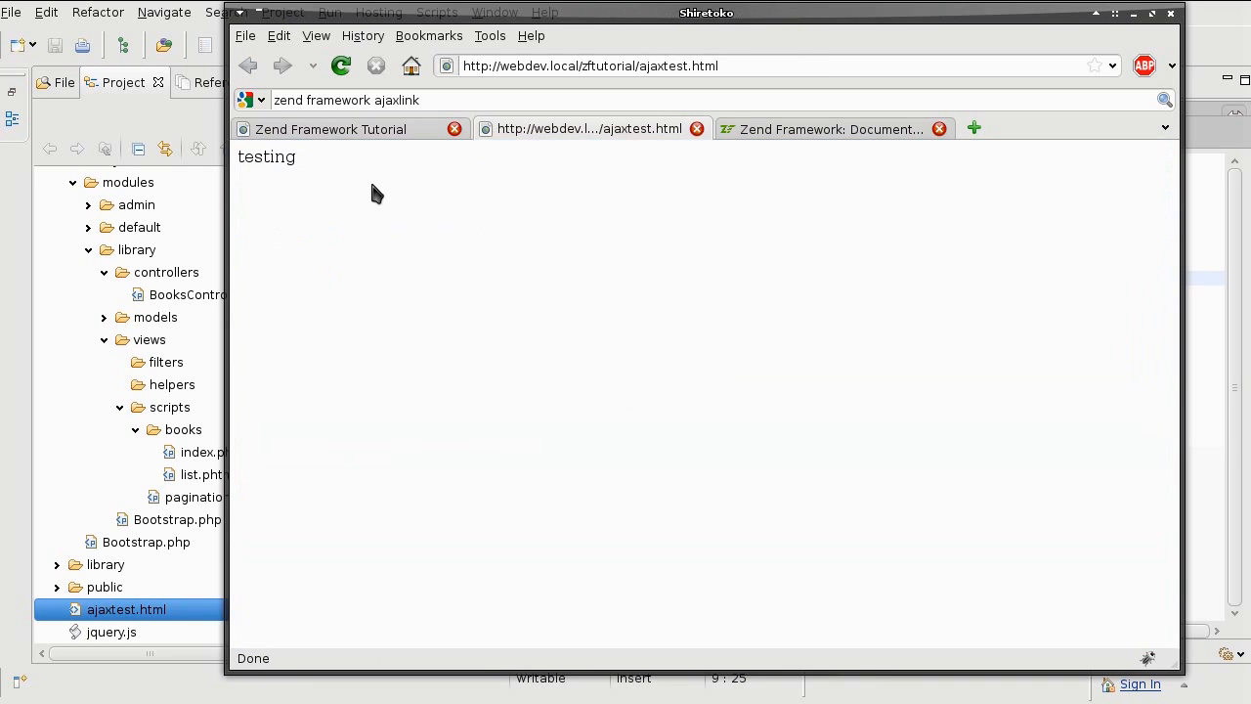
{"action": "left_click", "coordinate": [274, 162]}
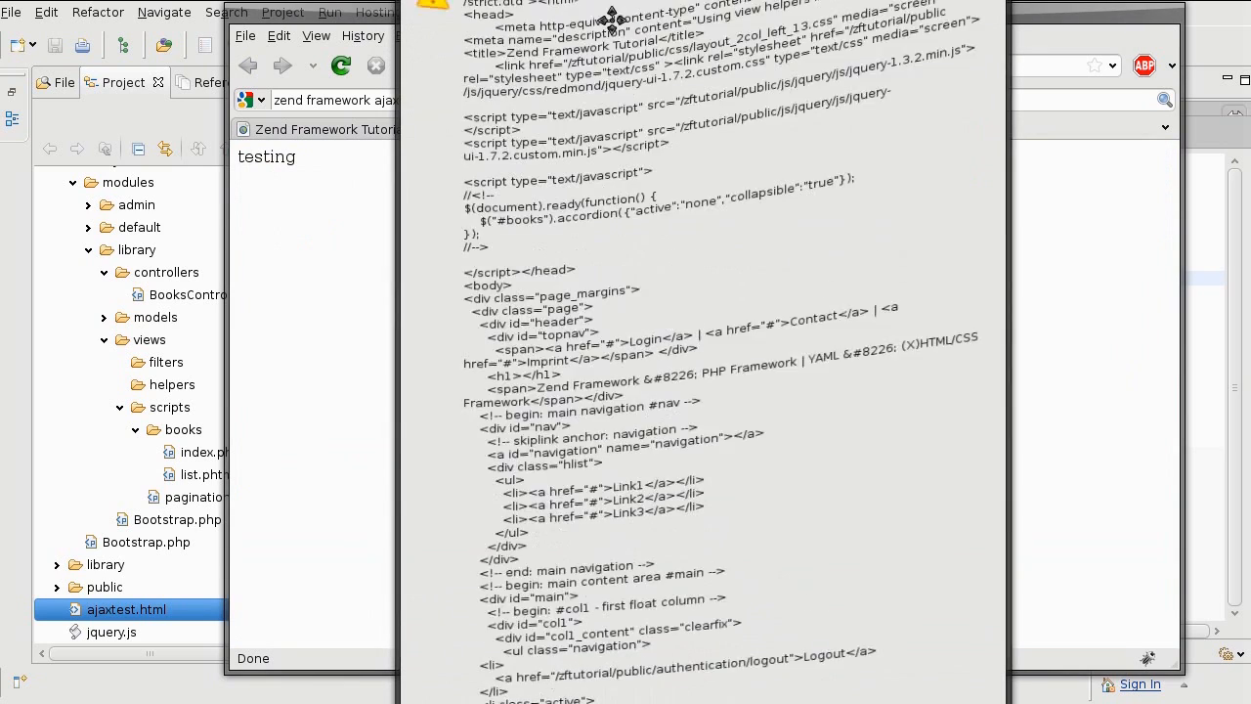
{"action": "left_click_drag", "start_coordinate": [609, 19], "coordinate": [682, 195]}
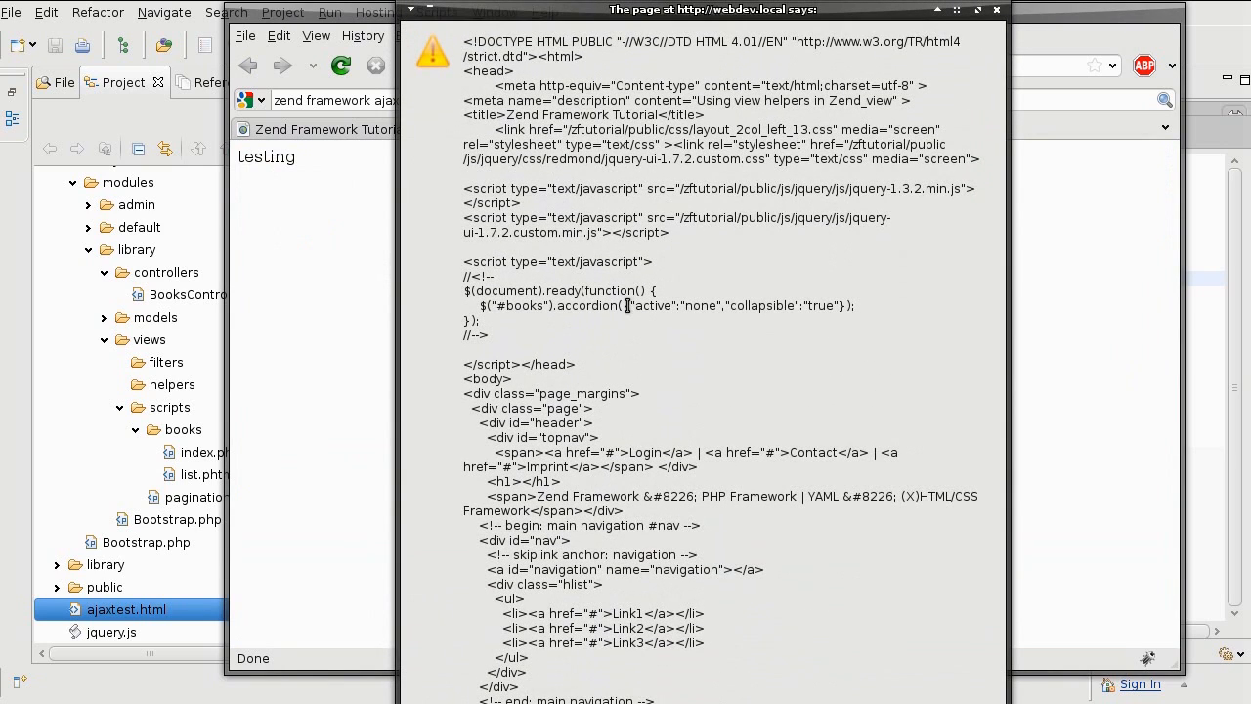
{"action": "left_click", "coordinate": [999, 12]}
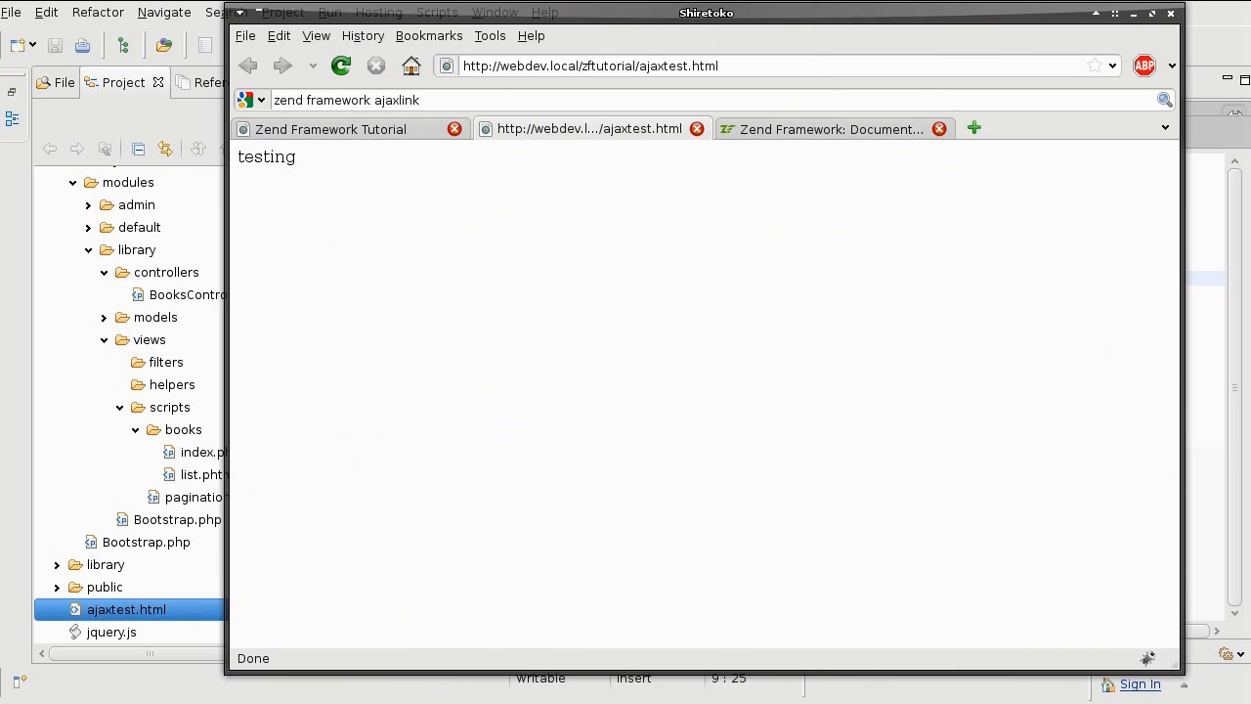
Switch between Firefox and Aptana with Alt+Tab, ending on the BooksController code.
{"action": "key", "text": "alt+Tab"}
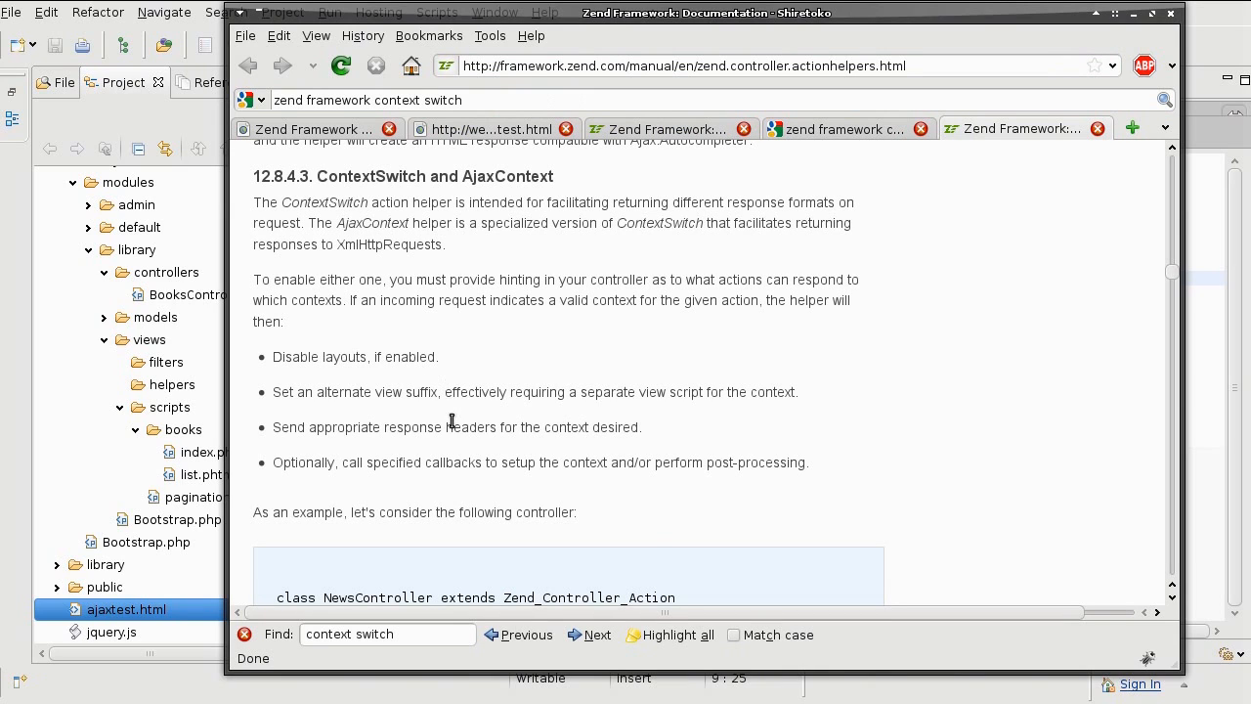
{"action": "scroll", "coordinate": [435, 401], "scroll_direction": "down", "scroll_amount": 1}
{"action": "scroll", "coordinate": [450, 421], "scroll_direction": "up", "scroll_amount": 1}
{"action": "scroll", "coordinate": [841, 452], "scroll_direction": "down", "scroll_amount": 1}
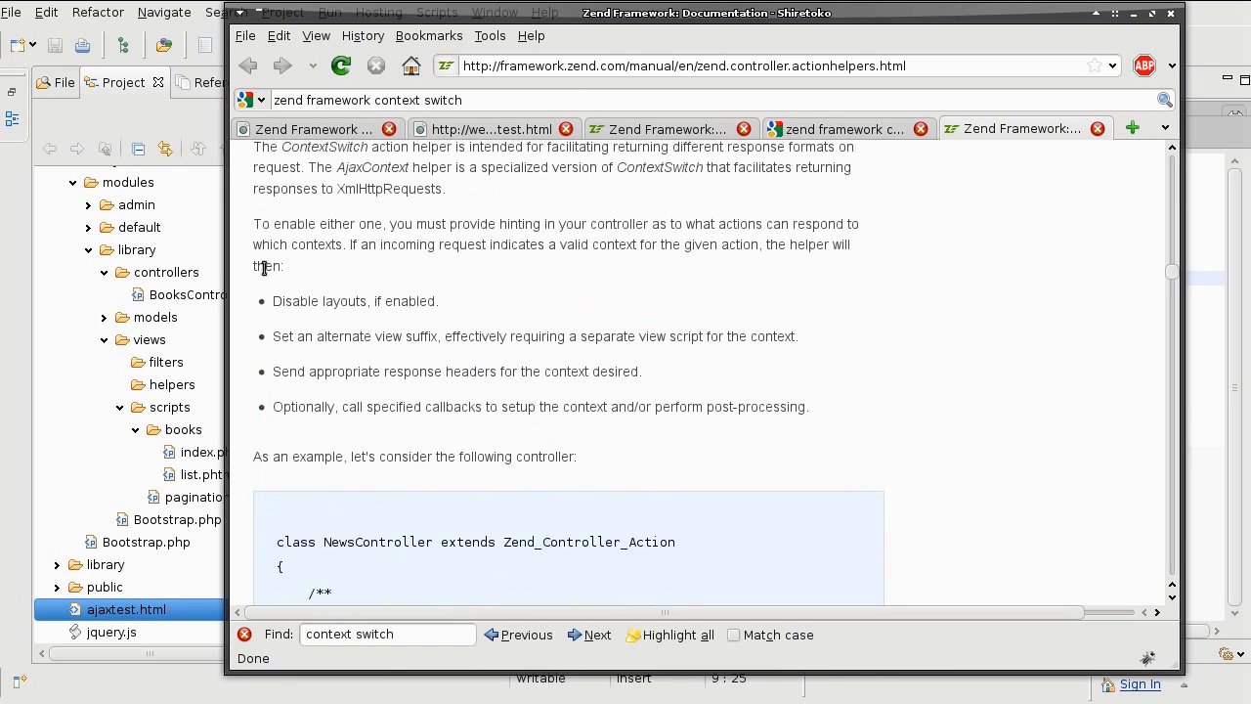
{"action": "key", "text": "alt+Tab"}
{"action": "key", "text": "ctrl+z"}
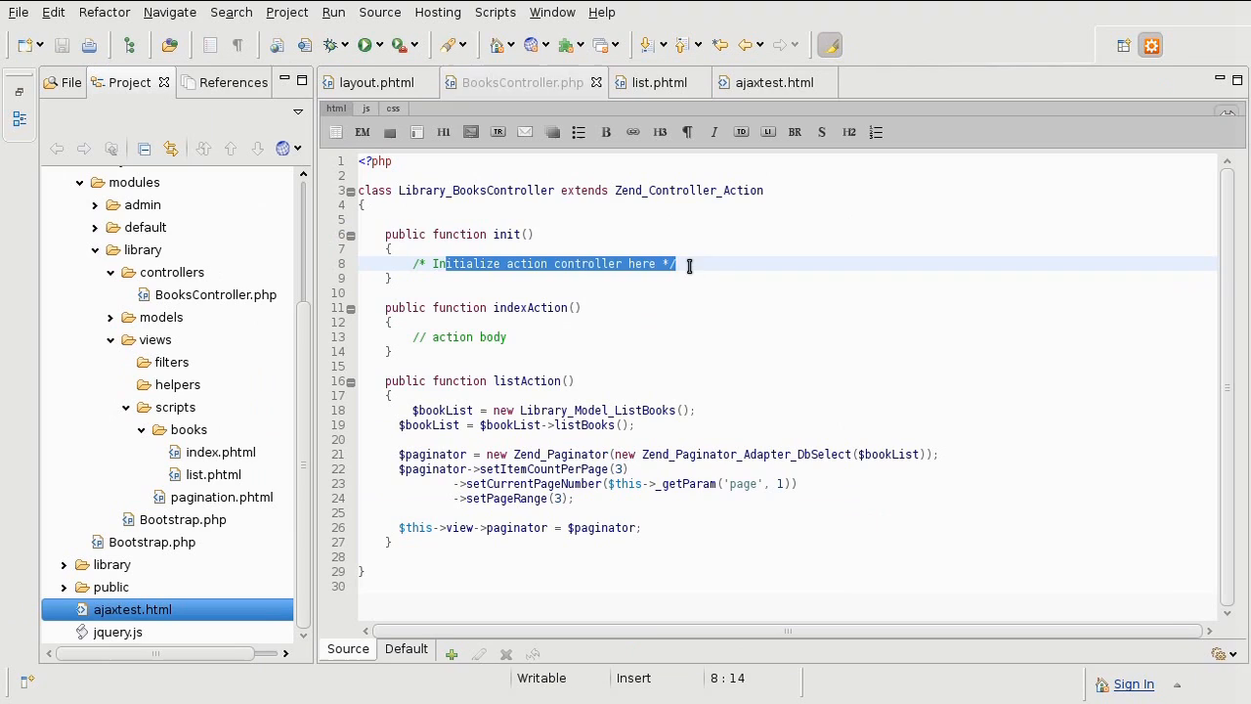
Select the placeholder comment inside init() of BooksController.php for replacement.
{"action": "left_click", "coordinate": [691, 266]}
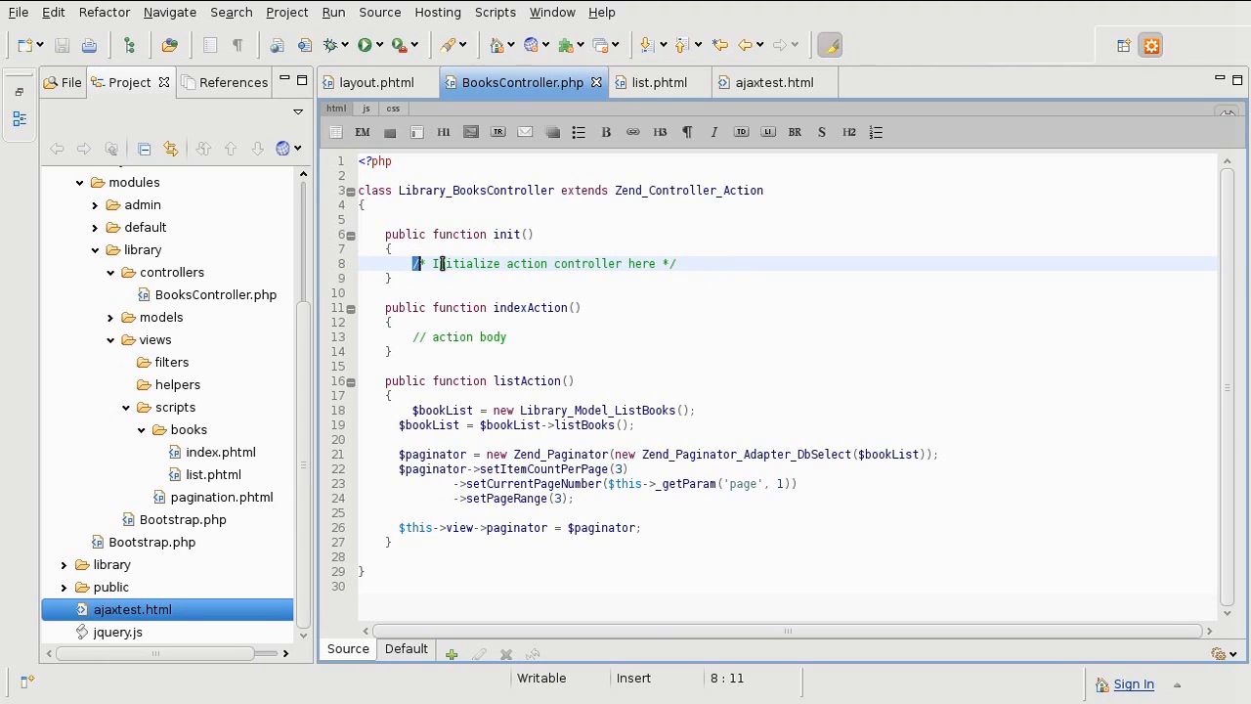
{"action": "left_click_drag", "start_coordinate": [412, 263], "coordinate": [709, 262]}
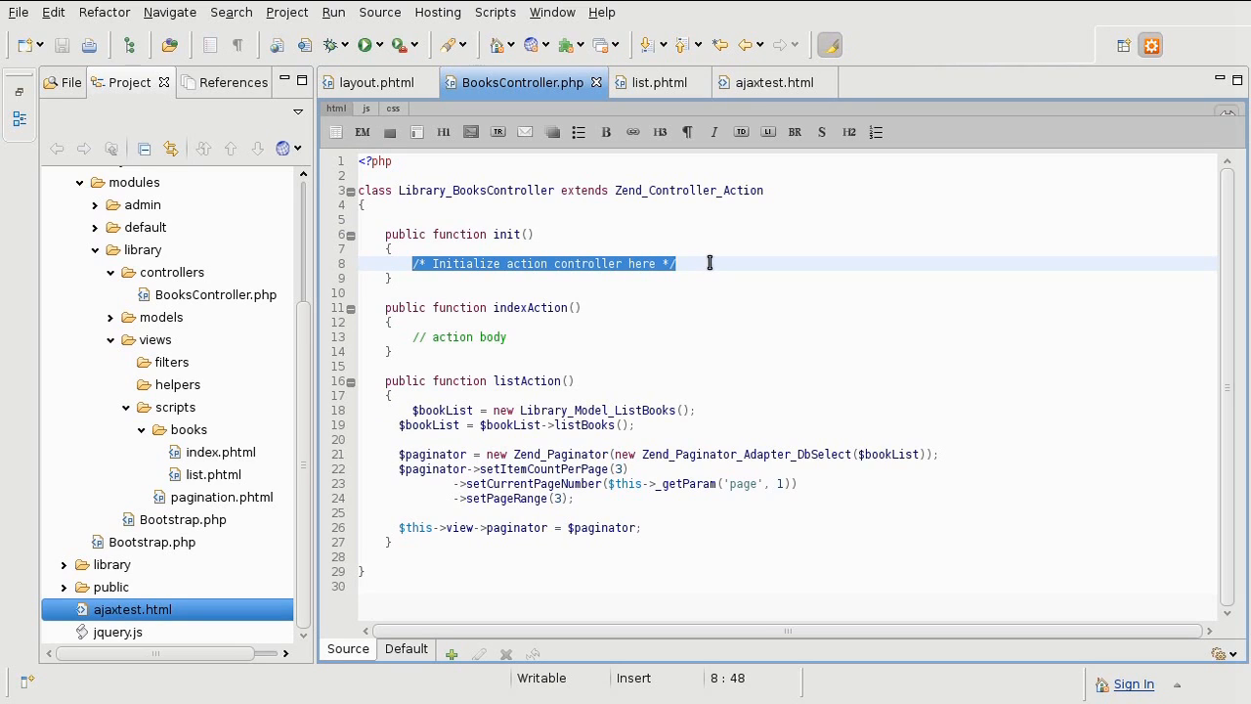
Remove the placeholder comment from init() in BooksController.php.
{"action": "left_click", "coordinate": [709, 262]}
{"action": "left_click_drag", "start_coordinate": [691, 262], "coordinate": [414, 260]}
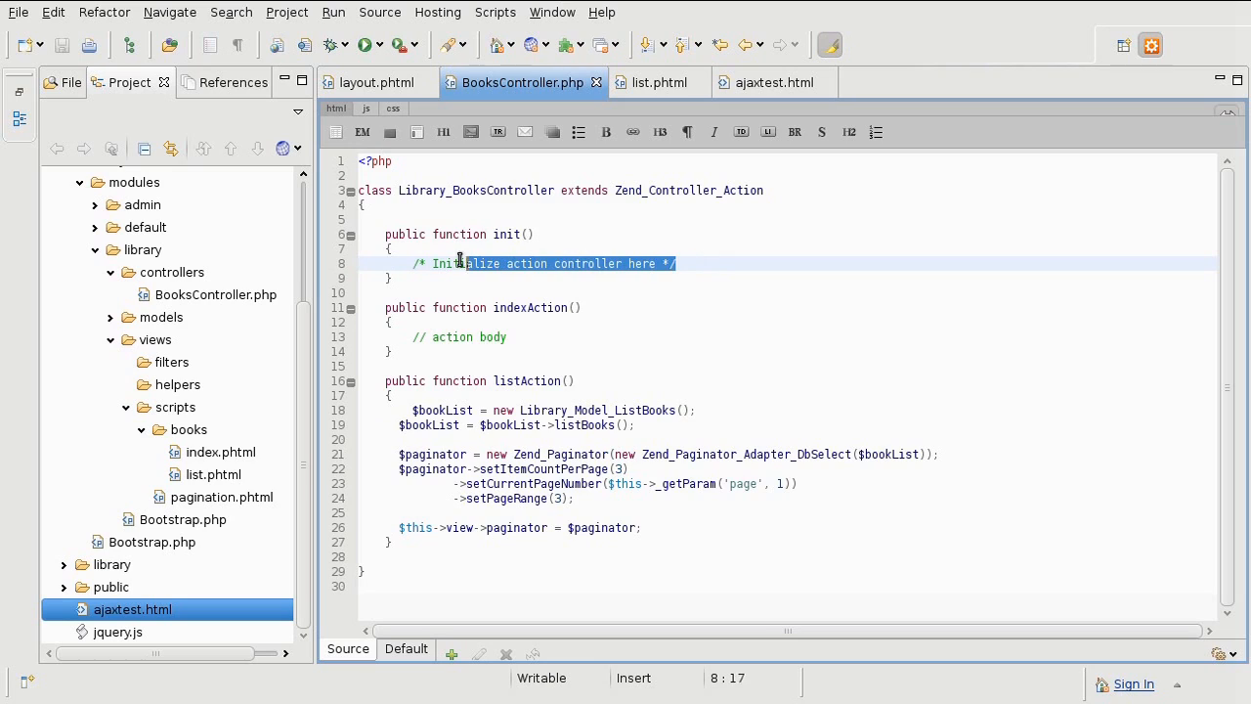
{"action": "left_click", "coordinate": [675, 262]}
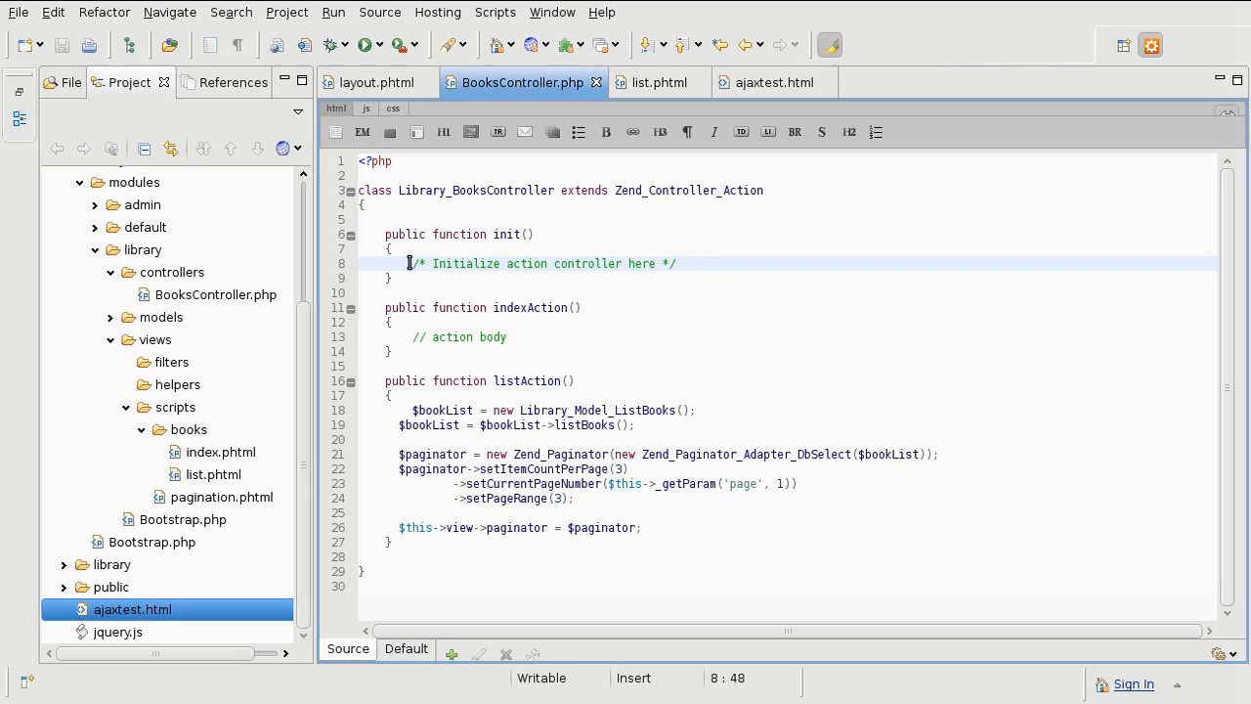
{"action": "key", "text": "shift+Home"}
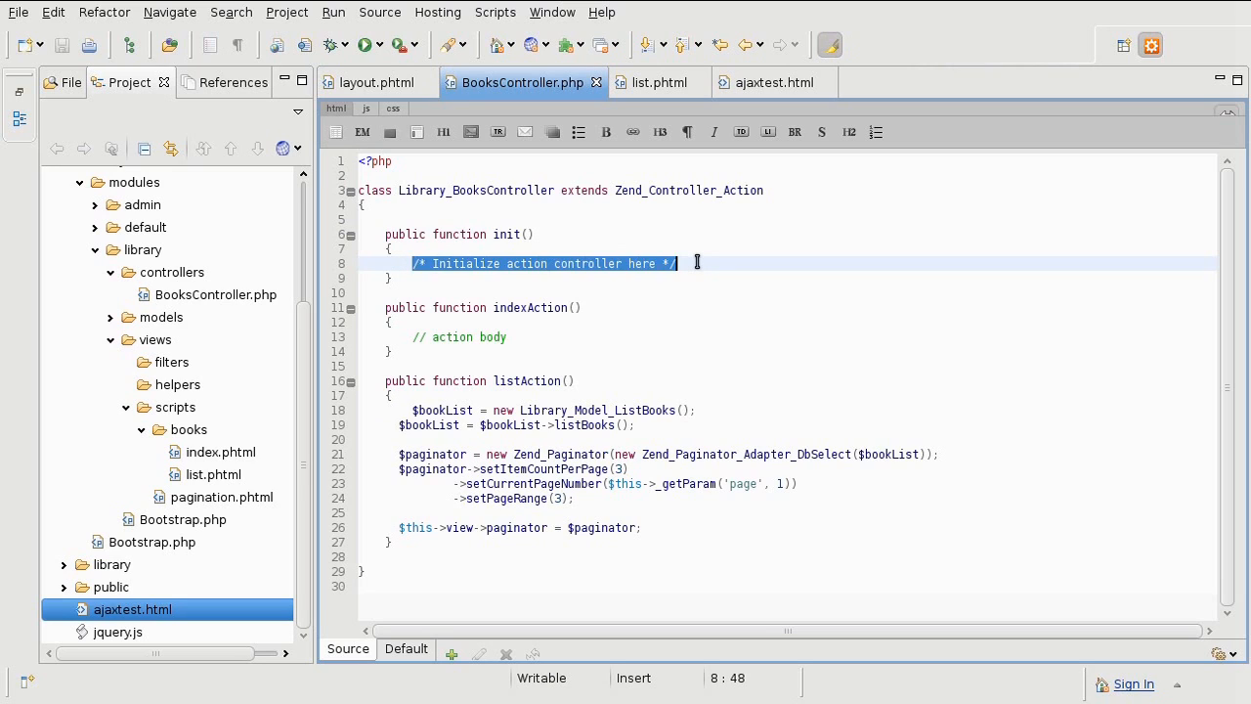
{"action": "left_click", "coordinate": [696, 262]}
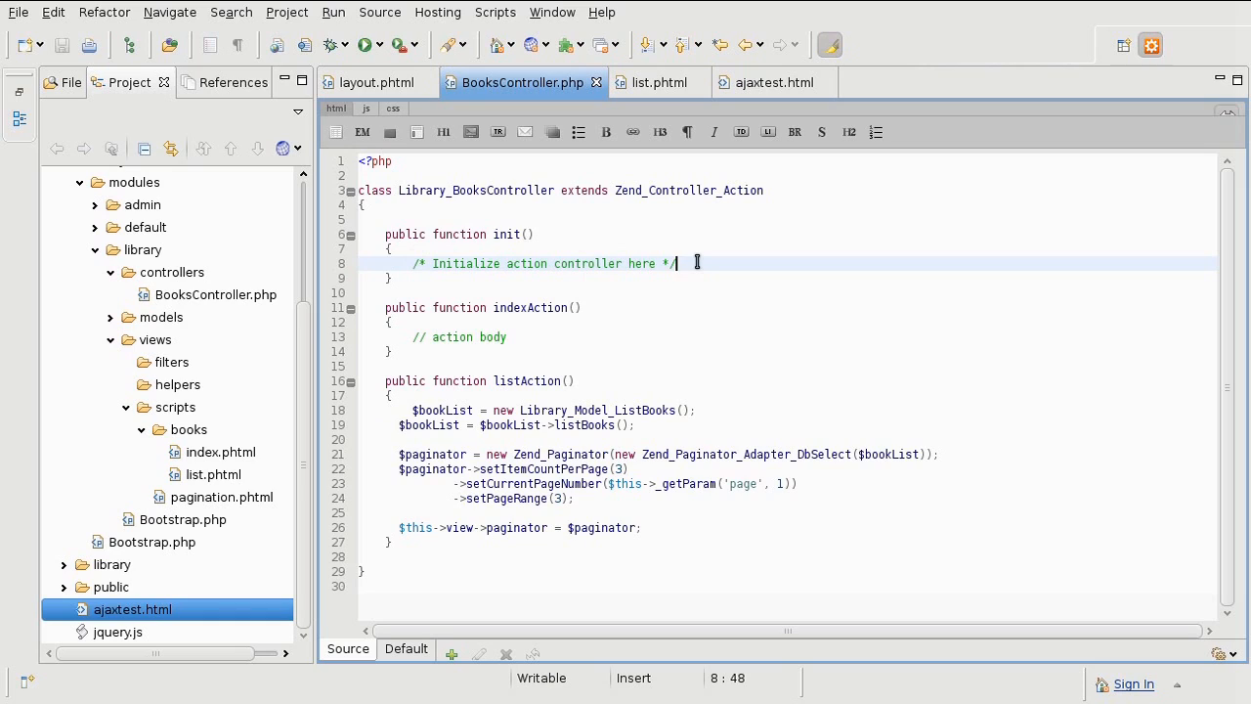
{"action": "left_click_drag", "start_coordinate": [685, 262], "coordinate": [411, 264]}
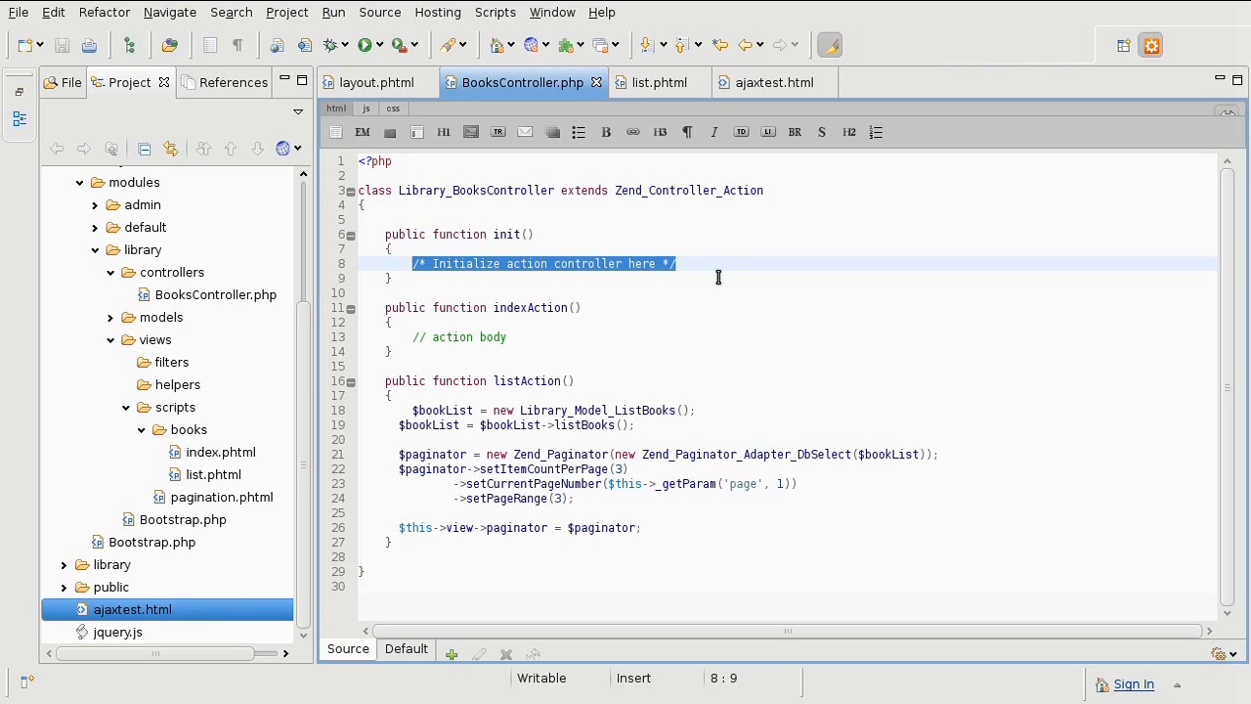
{"action": "key", "text": "Delete"}
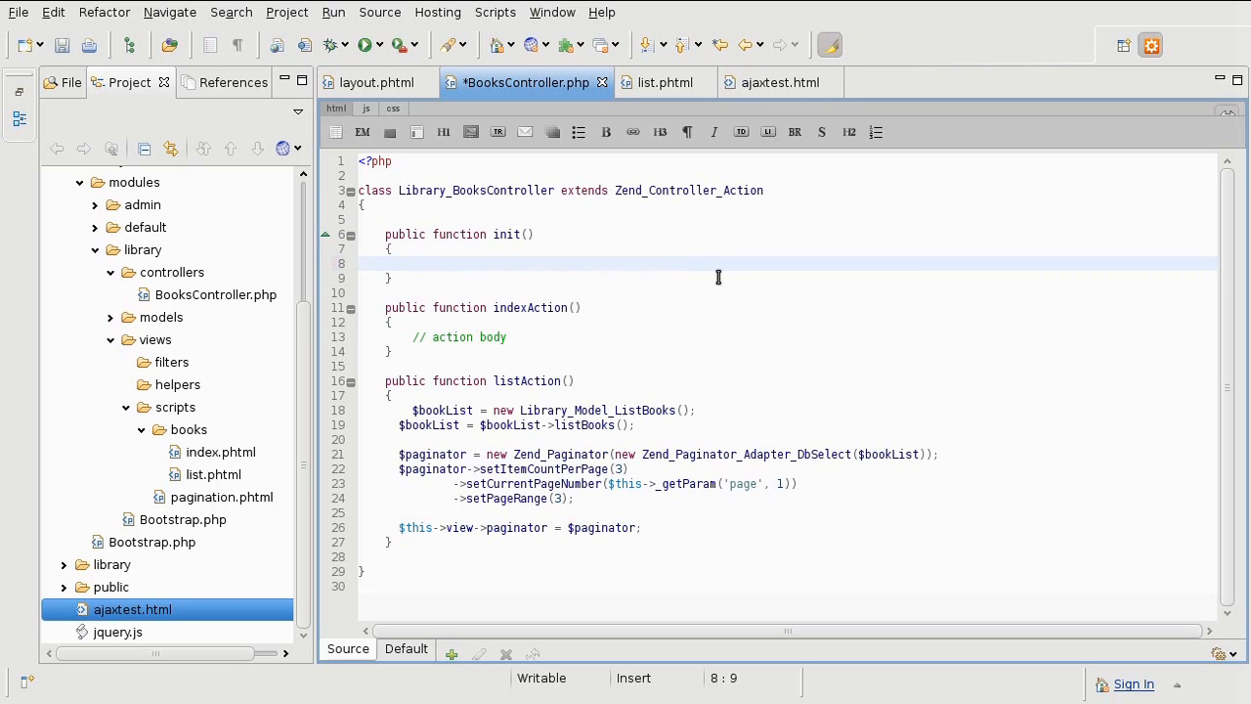
{"action": "type", "text": "$"}
{"action": "type", "text": "context"}
{"action": "type", "text": "Switch = "}
{"action": "type", "text": "$this->"}
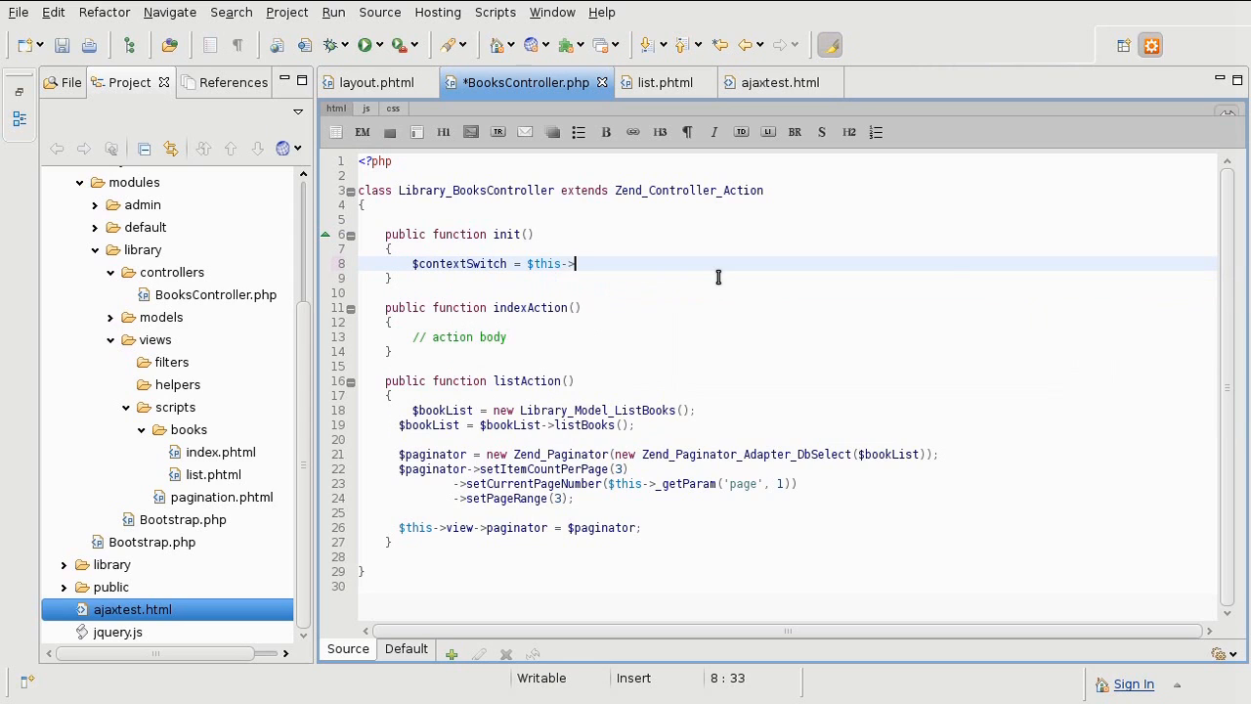
{"action": "type", "text": "_helper"}
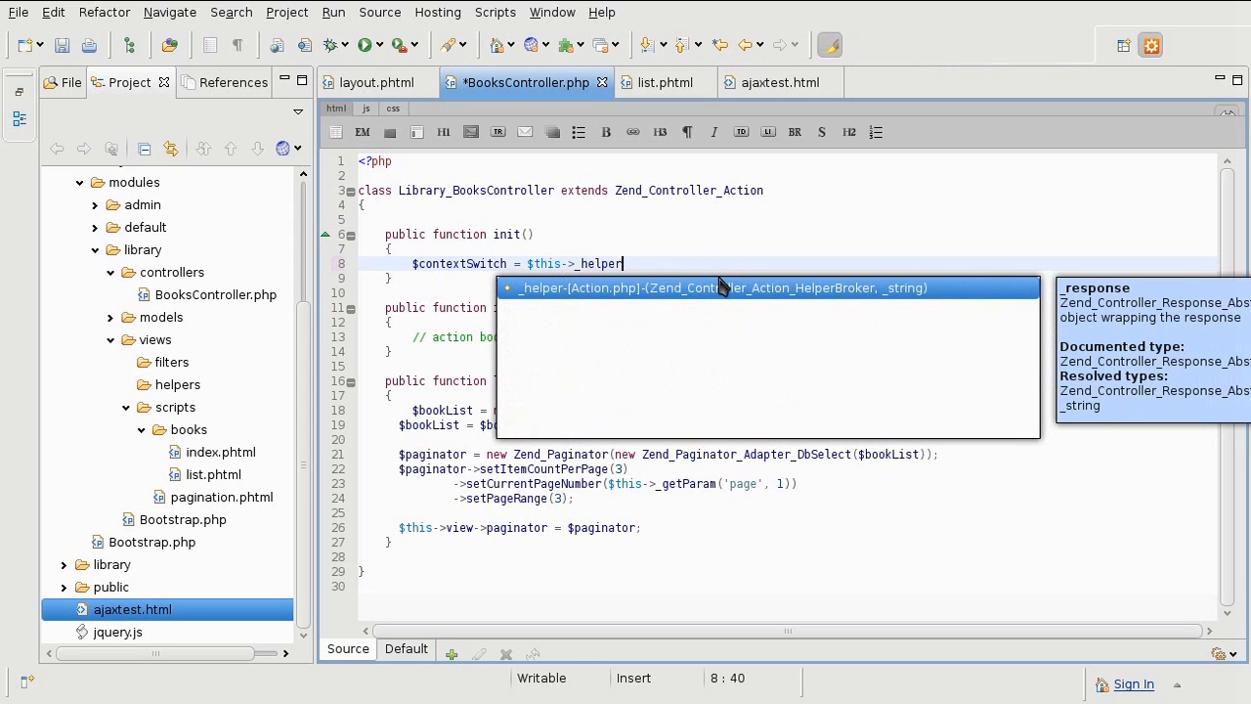
Get the contextSwitch helper via getHelper and begin $contextSwitch->addActionContext(' on the next line.
{"action": "key", "text": "Escape"}
{"action": "type", "text": "->"}
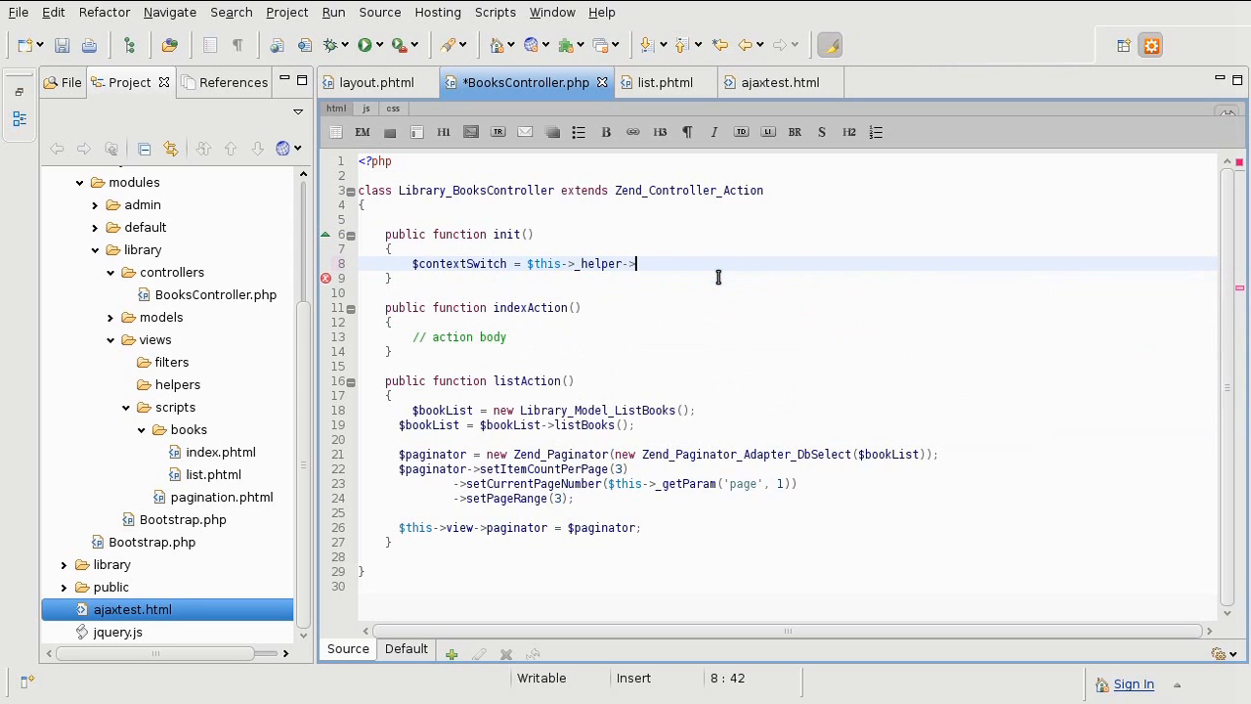
{"action": "type", "text": "getHe"}
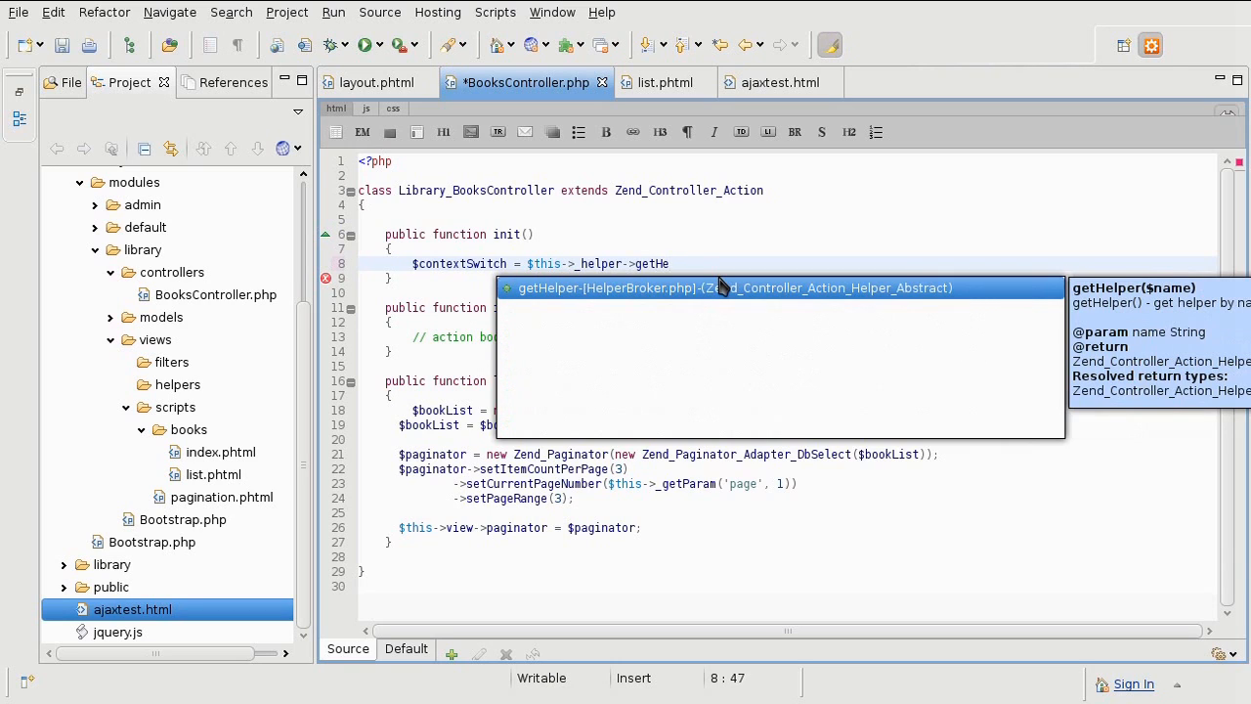
{"action": "key", "text": "Return"}
{"action": "key", "text": "BackSpace"}
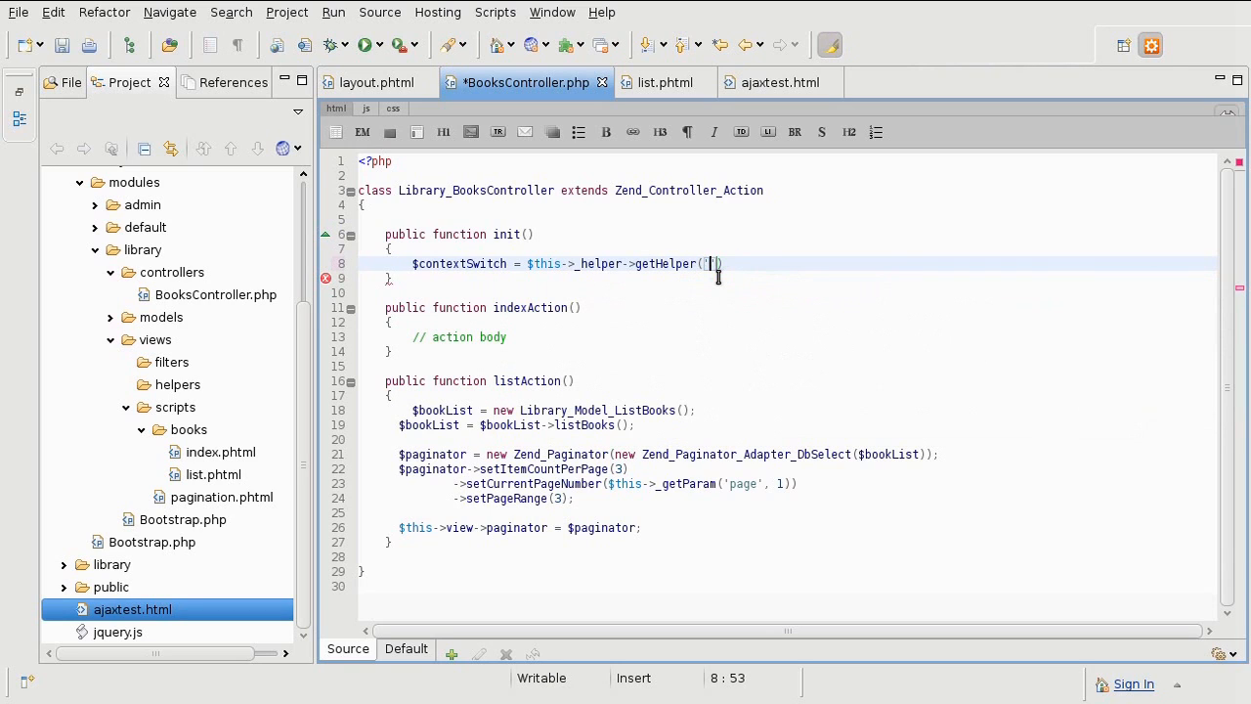
{"action": "type", "text": "'contextSwitch"}
{"action": "key", "text": "End"}
{"action": "type", "text": ";"}
{"action": "key", "text": "Return"}
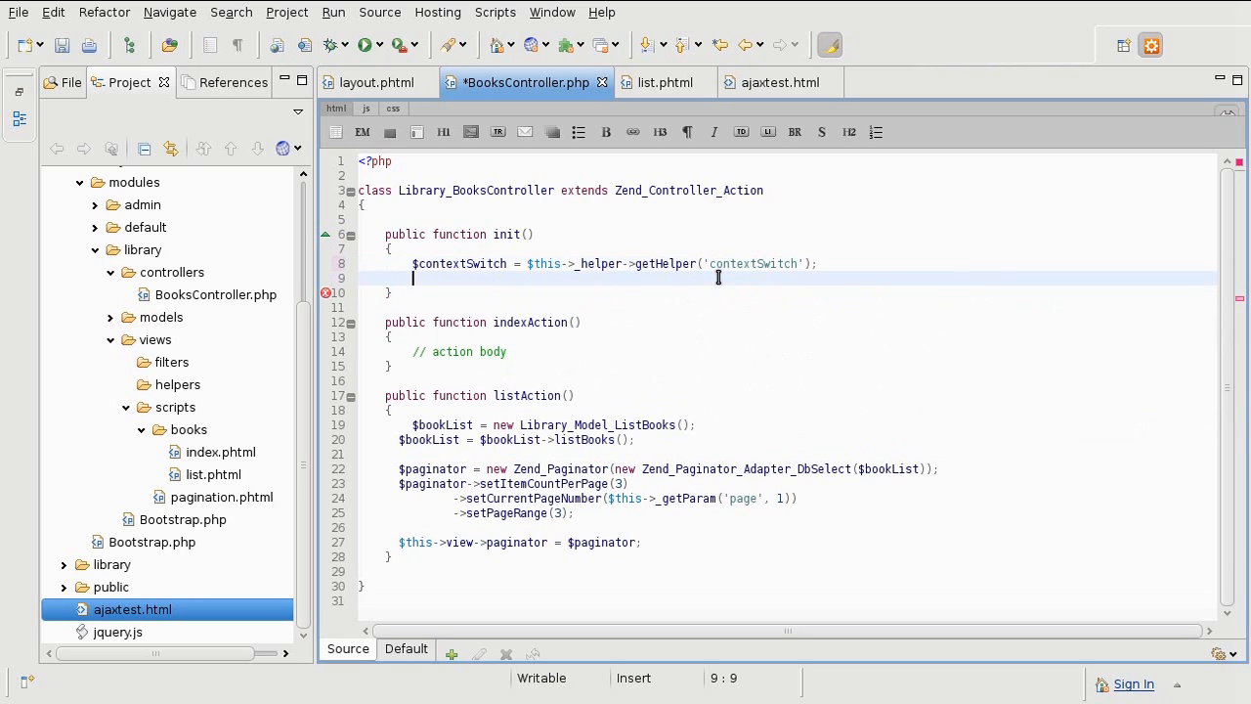
{"action": "type", "text": "$con"}
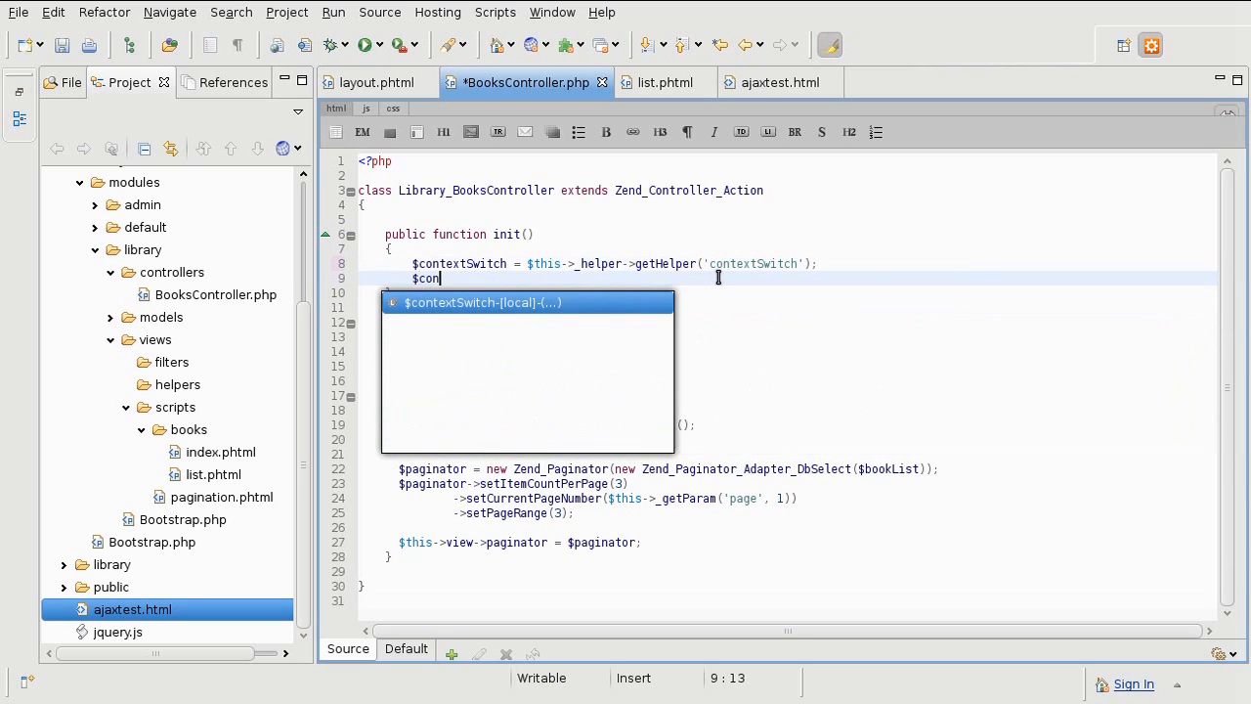
{"action": "type", "text": "textSwitch"}
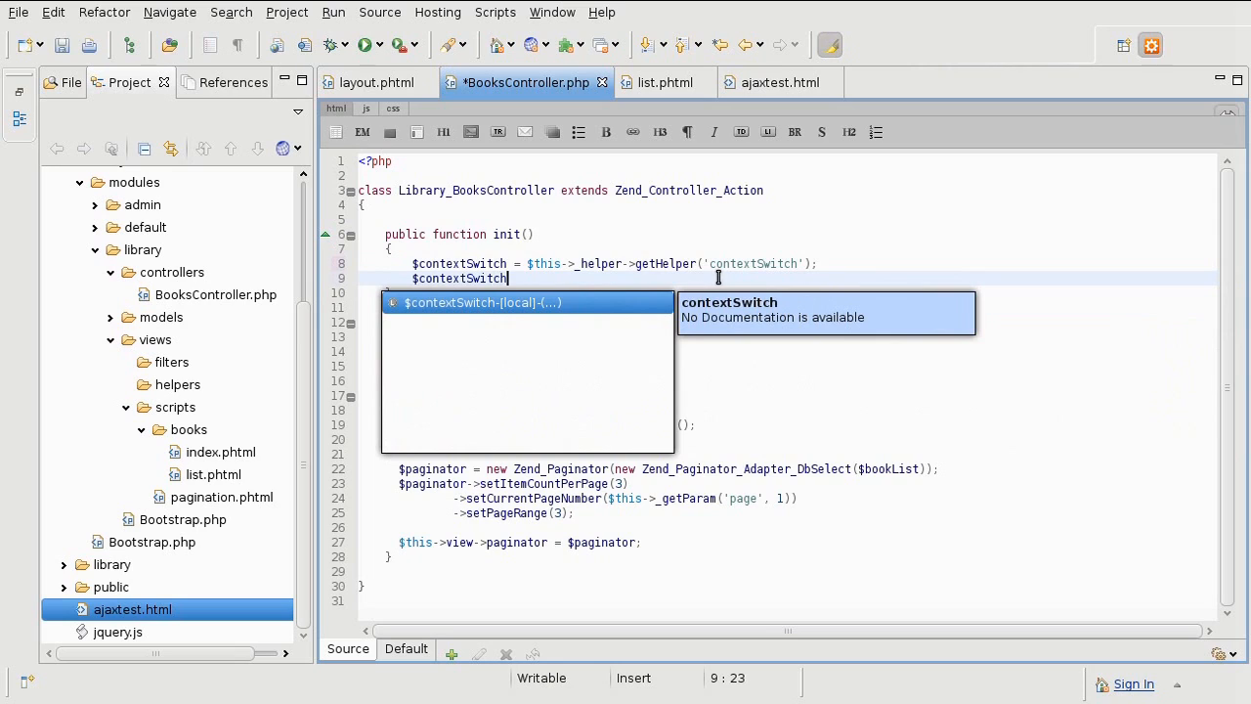
{"action": "type", "text": "->"}
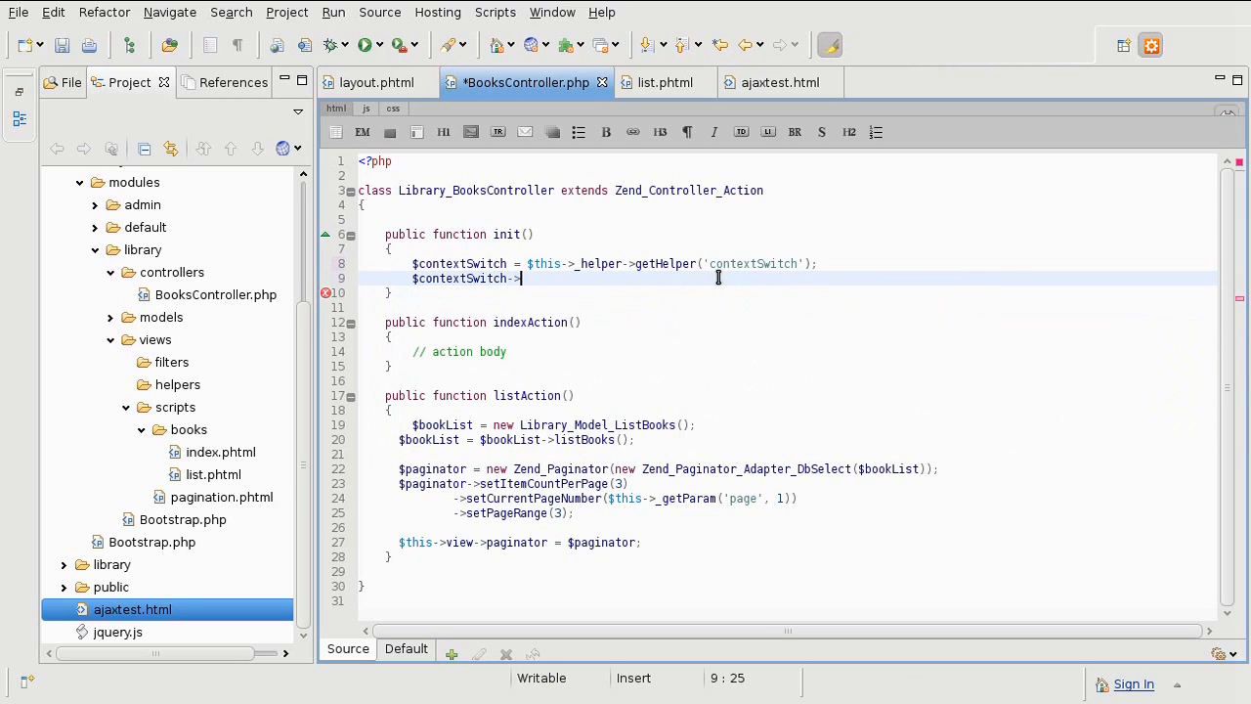
{"action": "type", "text": "a"}
{"action": "type", "text": "dd"}
{"action": "type", "text": "Acti"}
{"action": "type", "text": "onContext"}
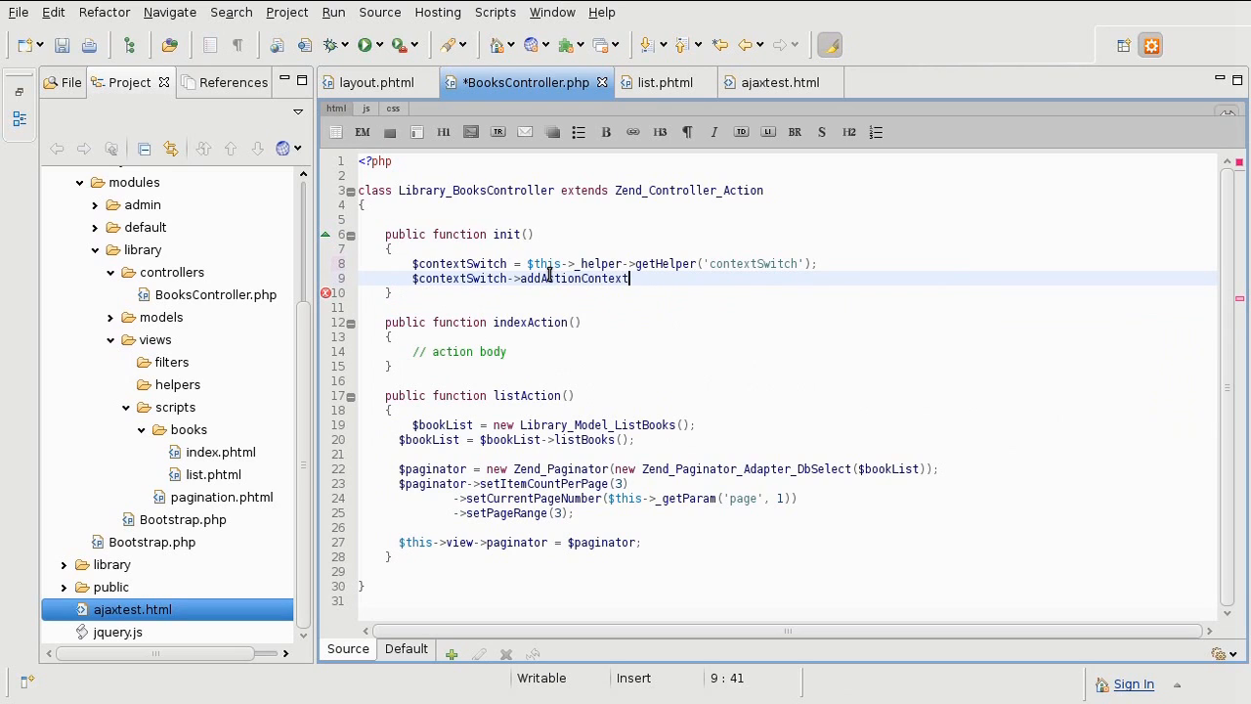
{"action": "type", "text": "('"}
{"action": "type", "text": "list"}
Make 'list' the first addActionContext argument, matching listAction, followed by a comma.
{"action": "left_click_drag", "start_coordinate": [494, 396], "coordinate": [523, 396]}
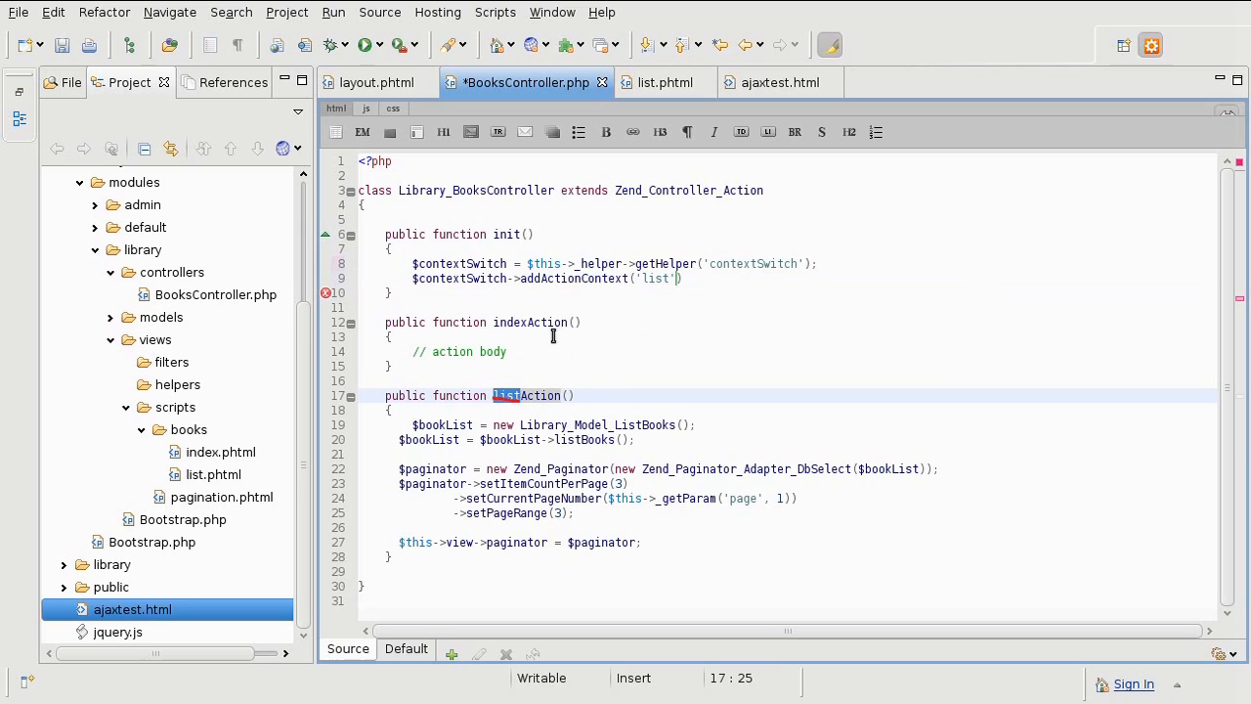
{"action": "mouse_move", "coordinate": [641, 282]}
{"action": "left_mouse_down"}
{"action": "mouse_move", "coordinate": [671, 279]}
{"action": "mouse_move", "coordinate": [521, 383]}
{"action": "left_mouse_up"}
{"action": "left_click", "coordinate": [540, 367]}
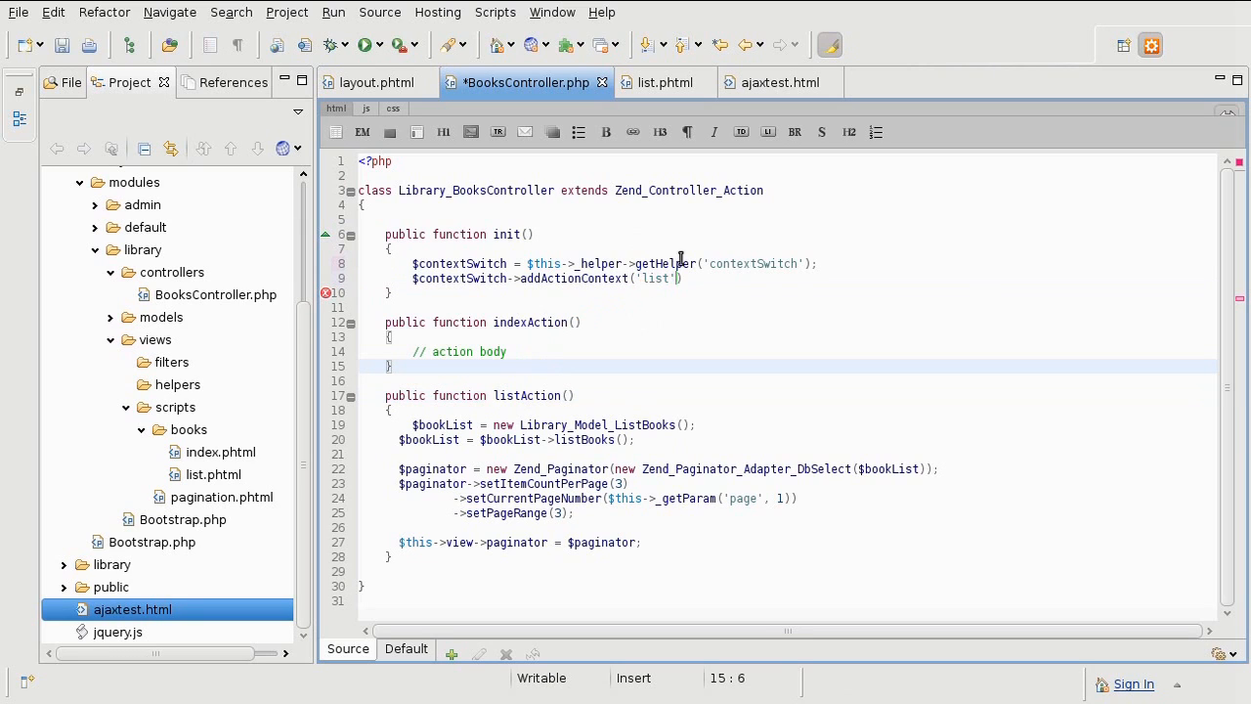
{"action": "left_click", "coordinate": [689, 279]}
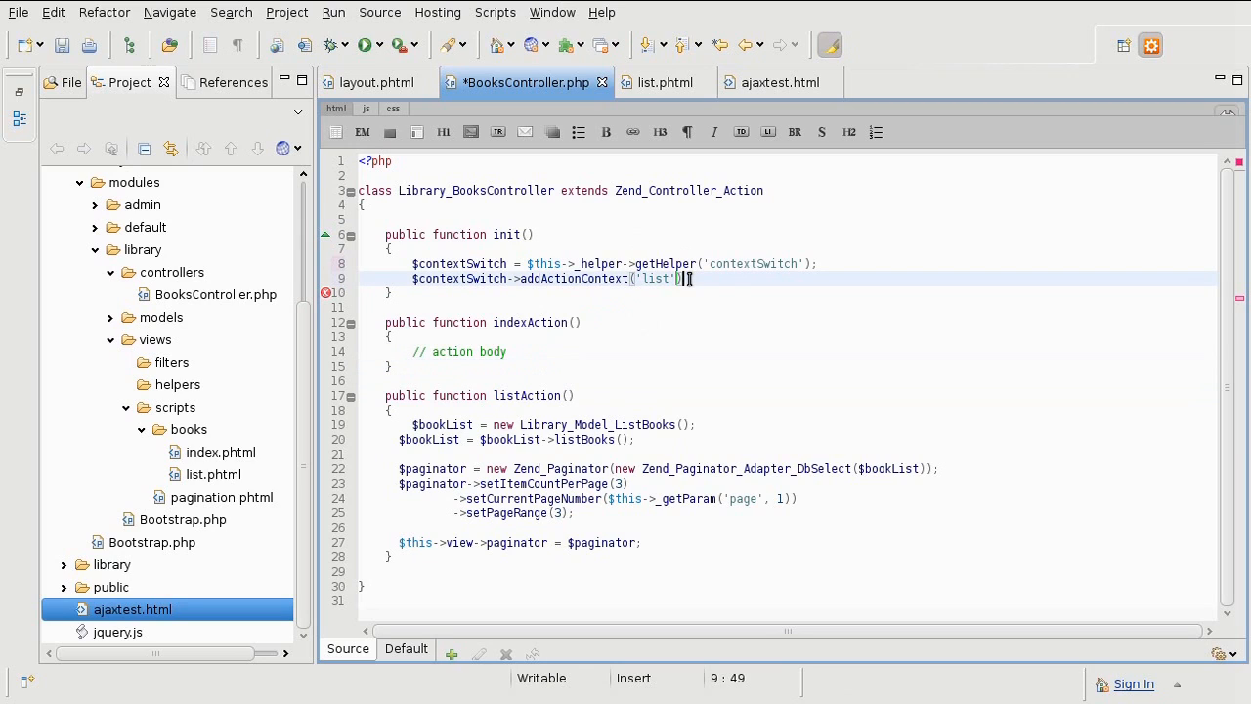
{"action": "key", "text": "Left"}
{"action": "type", "text": ","}
{"action": "key", "text": "BackSpace"}
{"action": "type", "text": ","}
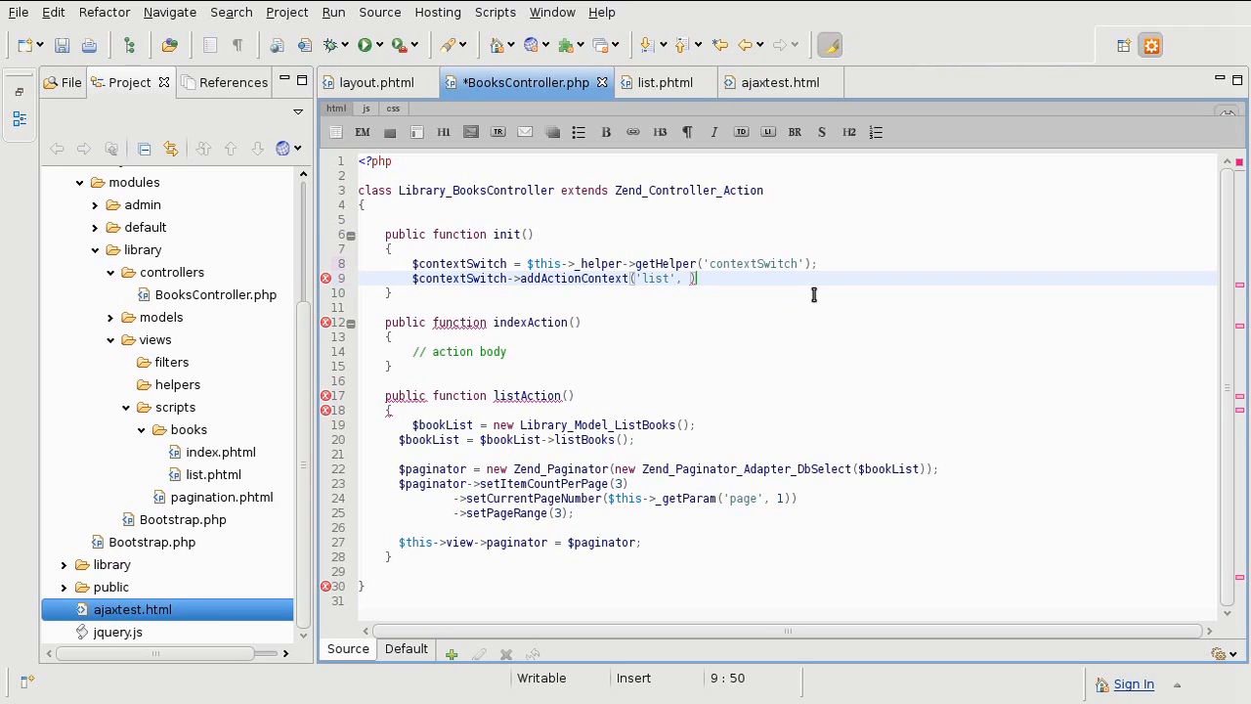
{"action": "type", "text": ","}
Complete the call as addActionContext('list', 'xml') by removing the stray comma.
{"action": "key", "text": "BackSpace"}
{"action": "type", "text": "'"}
{"action": "type", "text": "xml"}
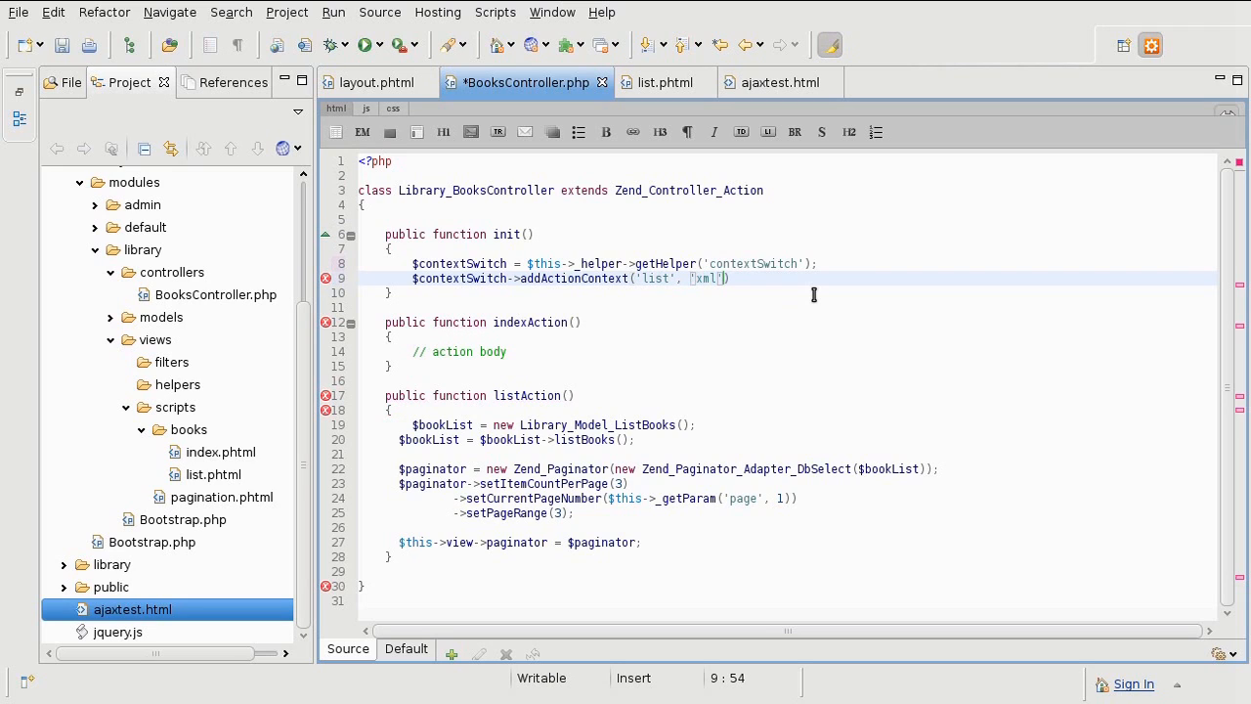
{"action": "type", "text": "')"}
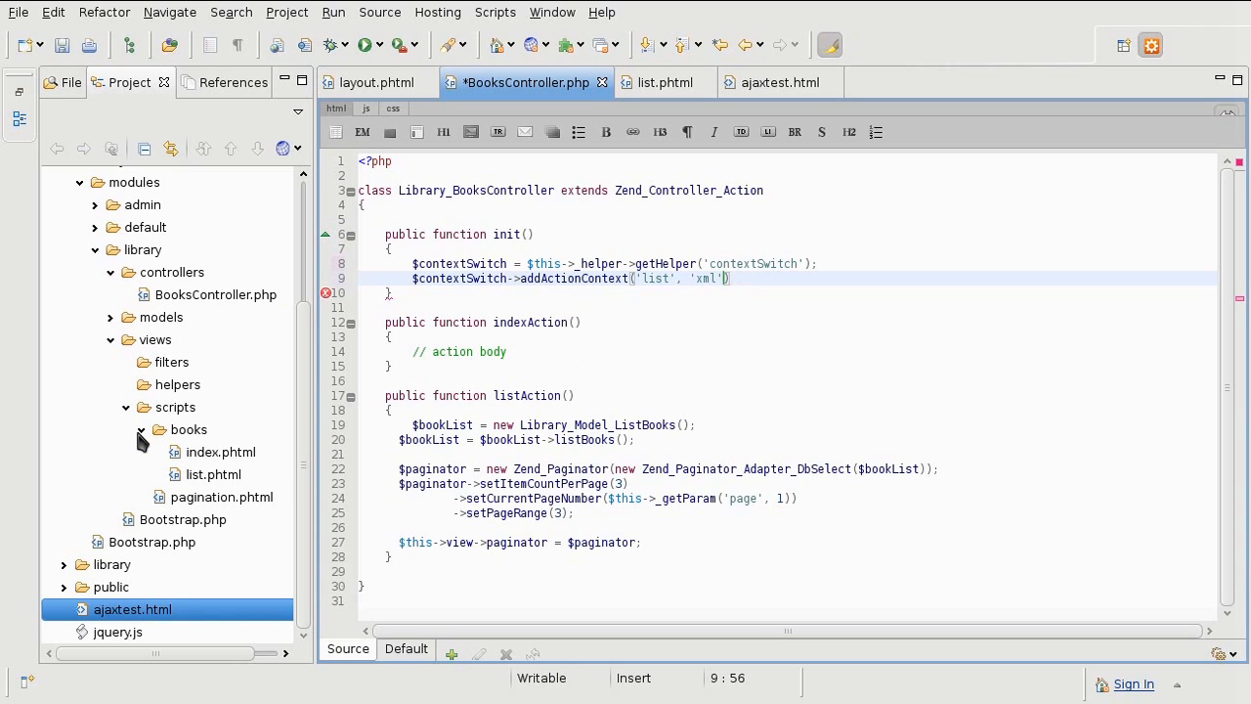
Create a new PHP file in the books views folder and name it list.xml.phtml.
{"action": "right_click", "coordinate": [185, 436]}
{"action": "mouse_move", "coordinate": [219, 4]}
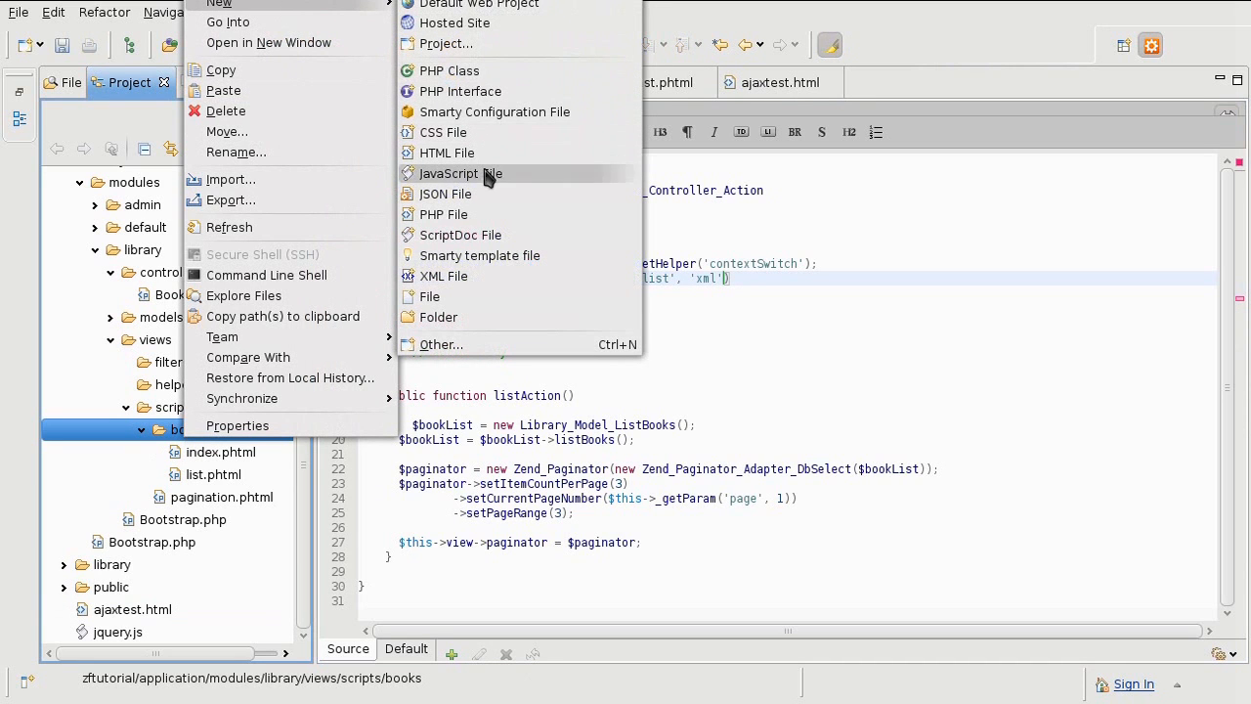
{"action": "left_click", "coordinate": [484, 215]}
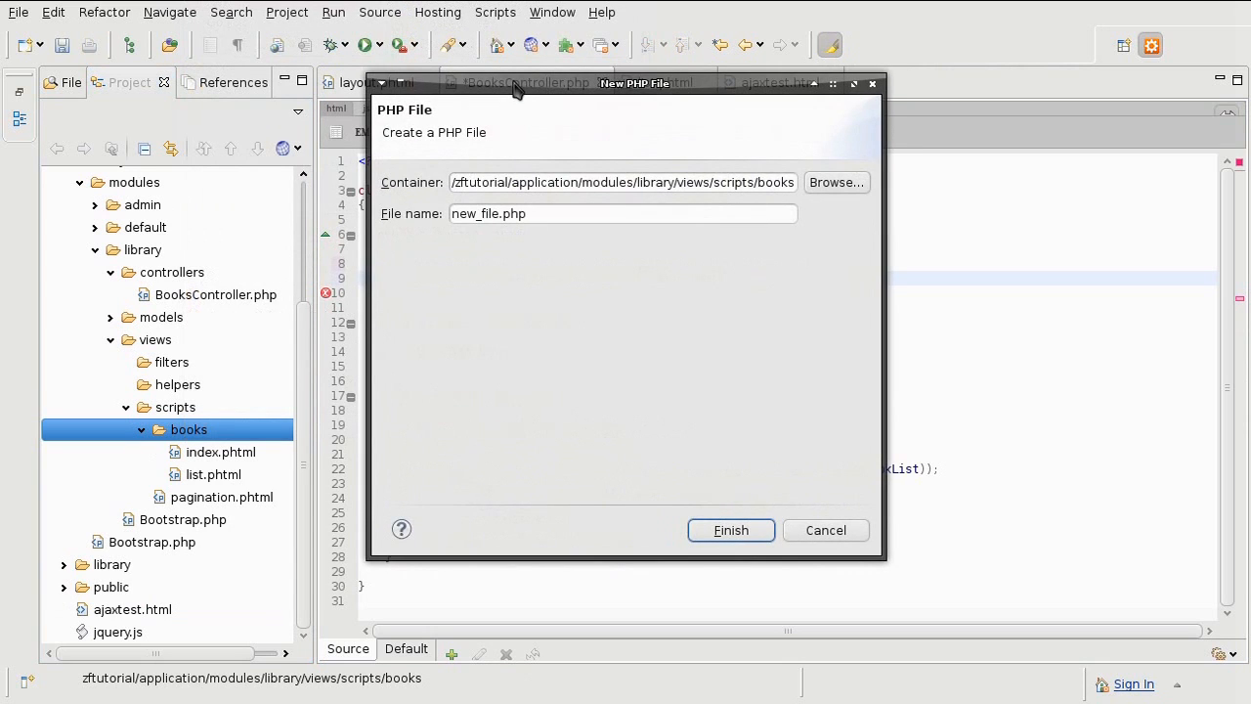
{"action": "mouse_move", "coordinate": [513, 92]}
{"action": "left_mouse_down"}
{"action": "mouse_move", "coordinate": [553, 377]}
{"action": "mouse_move", "coordinate": [536, 554]}
{"action": "left_mouse_up"}
{"action": "double_click", "coordinate": [541, 524]}
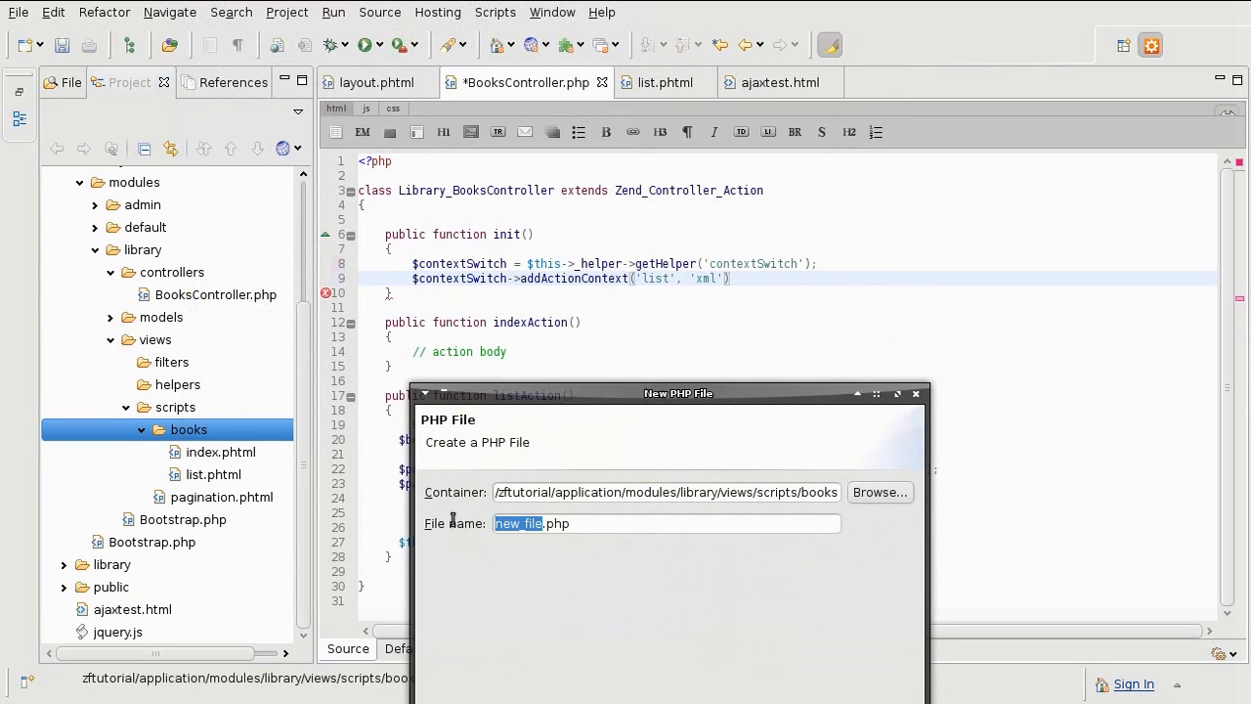
{"action": "type", "text": "list"}
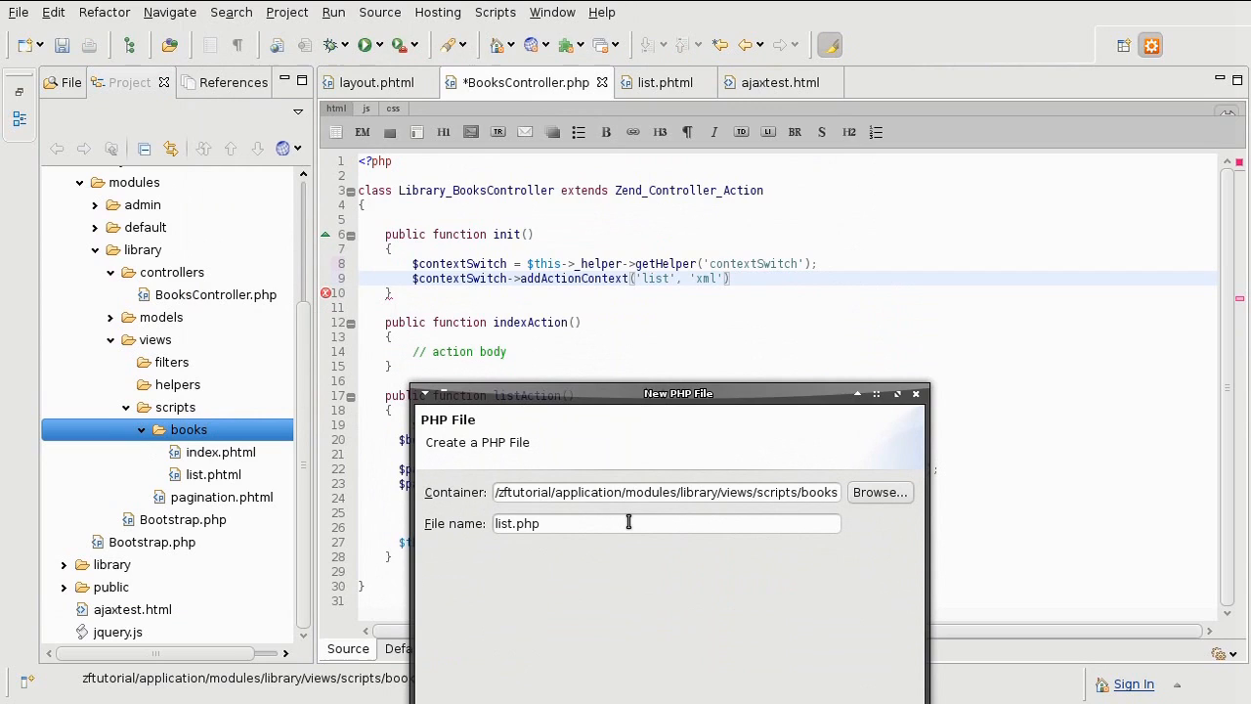
{"action": "type", "text": ".xml"}
{"action": "key", "text": "BackSpace"}
{"action": "type", "text": "tml"}
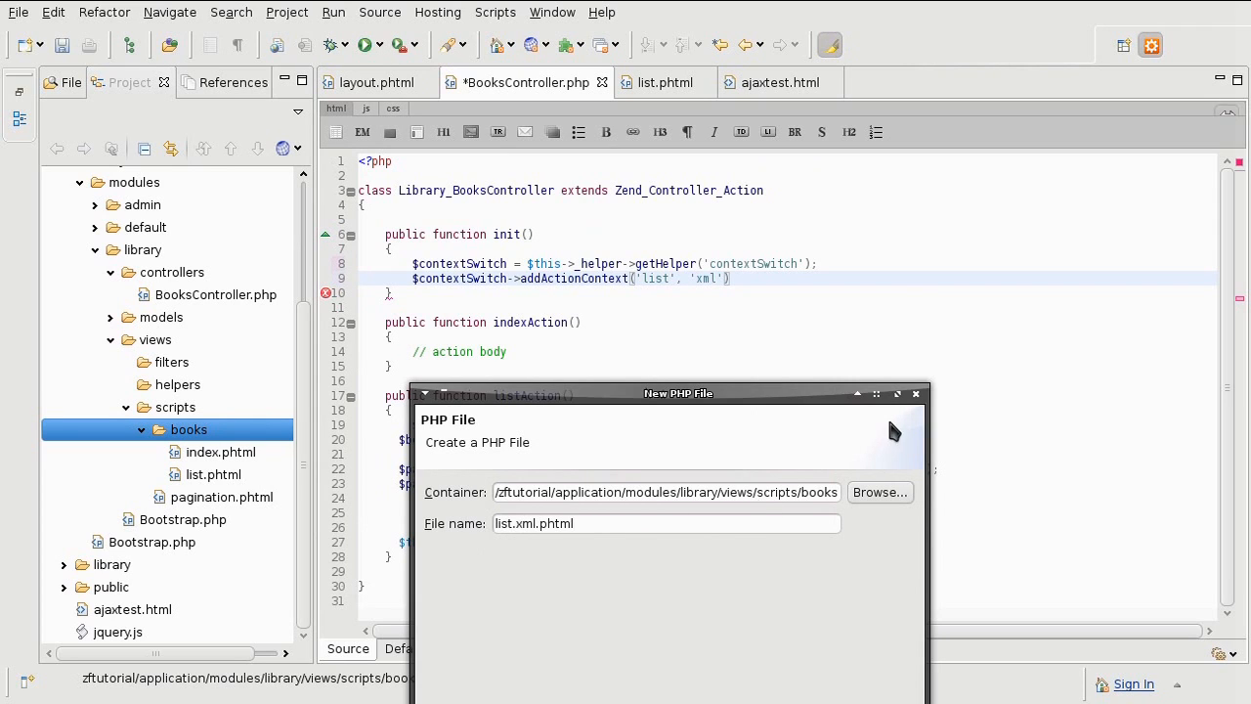
Cancel the New PHP File dialog and change the 'list' action context from 'xml' to 'json' on line 9.
{"action": "left_click", "coordinate": [915, 393]}
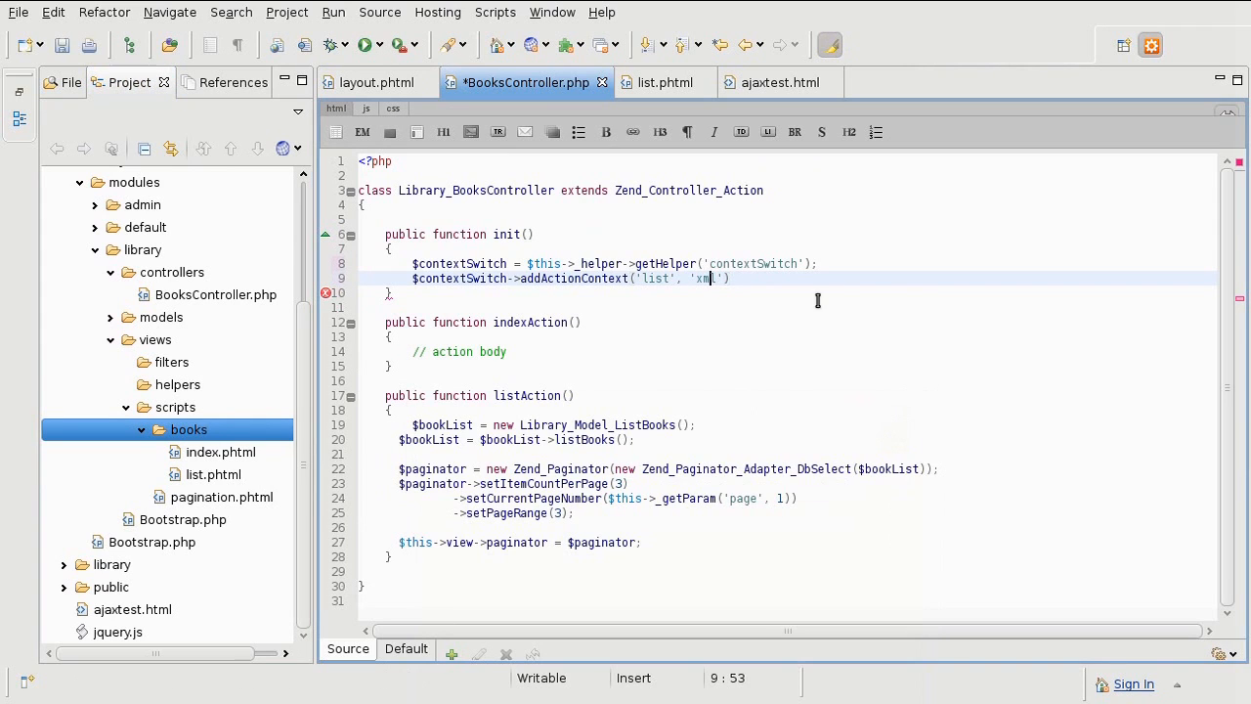
{"action": "key", "text": "Right"}
{"action": "key", "text": "BackSpace"}
{"action": "key", "text": "BackSpace"}
{"action": "key", "text": "BackSpace"}
{"action": "type", "text": "json"}
{"action": "key", "text": "End"}
{"action": "left_click", "coordinate": [474, 543]}
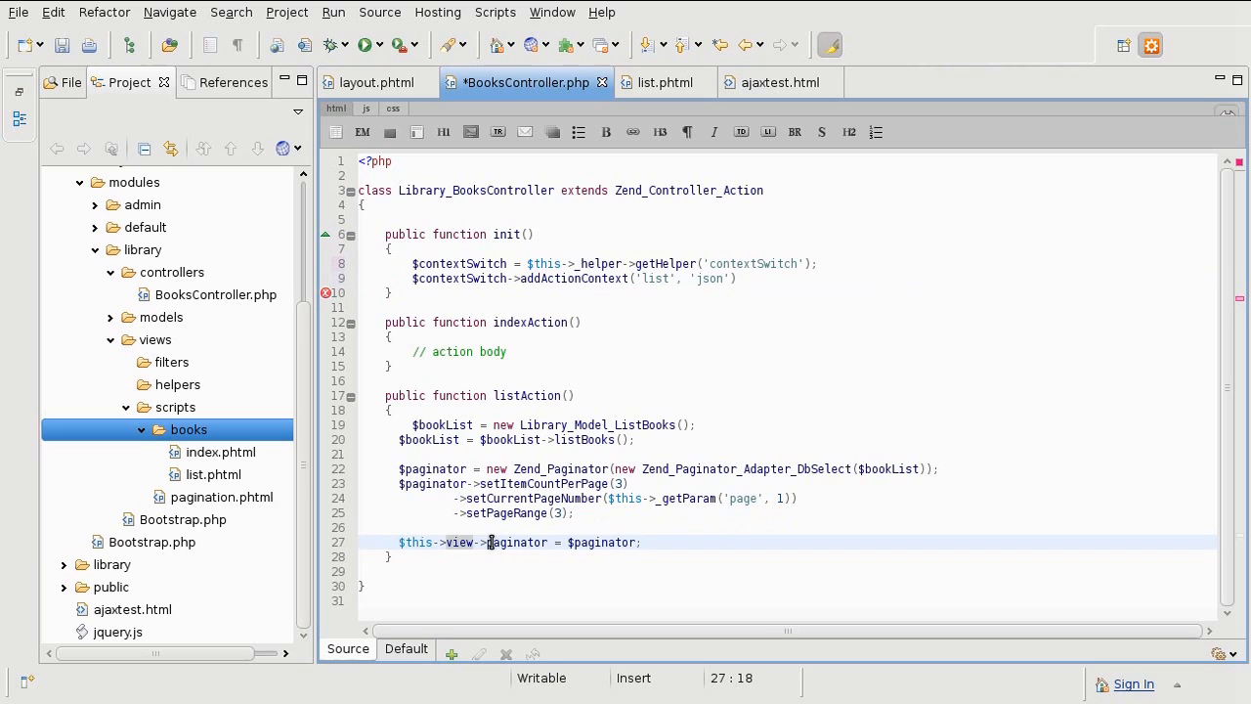
Add ->initContext(); on a new line after addActionContext and save BooksController.php.
{"action": "left_click", "coordinate": [787, 274]}
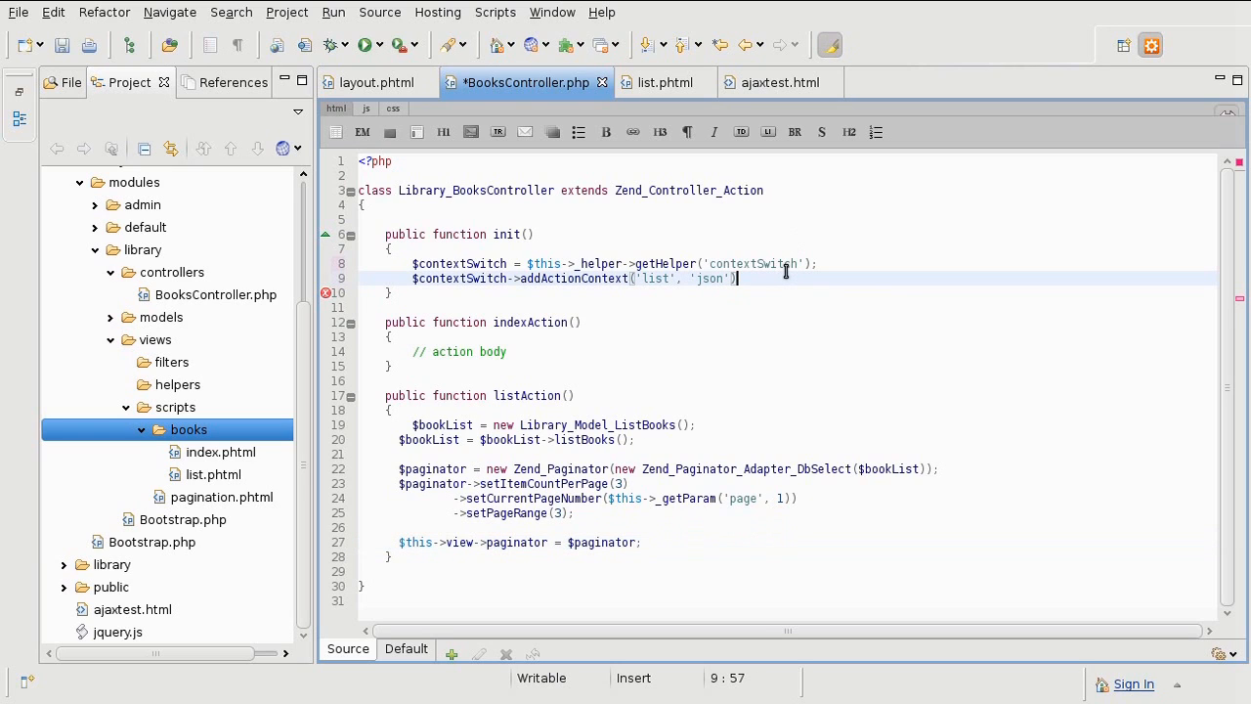
{"action": "key", "text": "Return"}
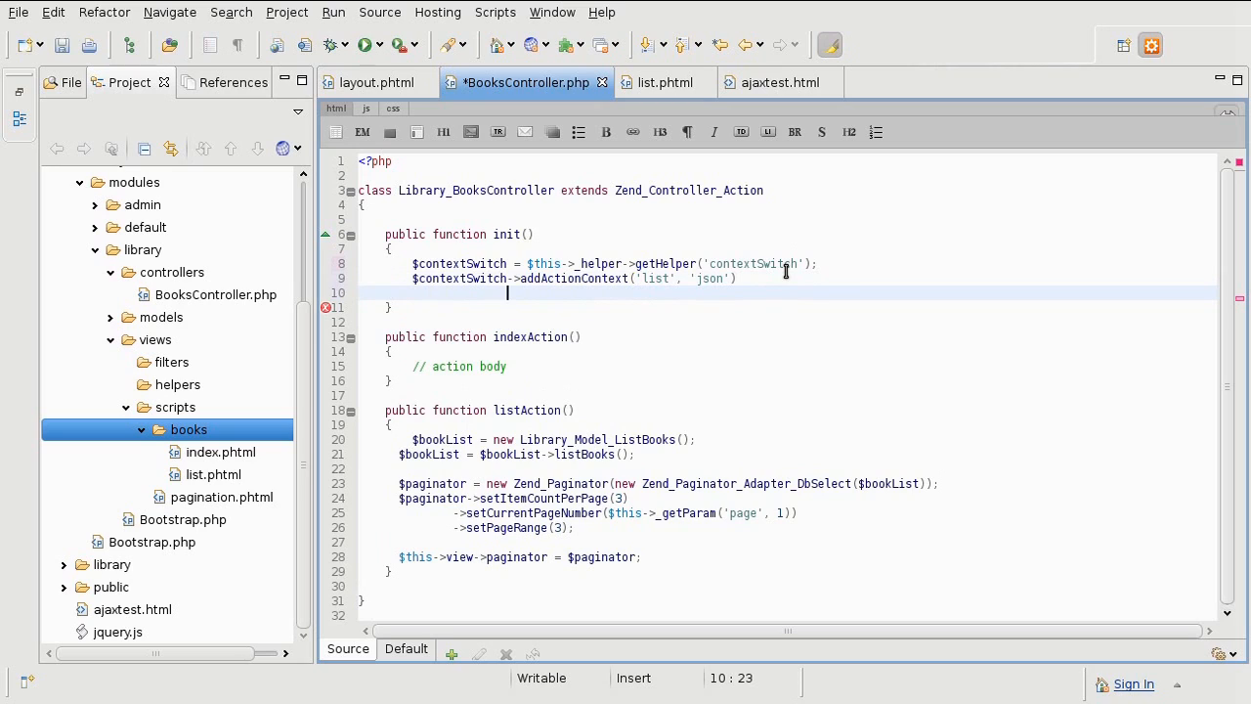
{"action": "type", "text": "->"}
{"action": "type", "text": "initContex"}
{"action": "type", "text": "t();"}
{"action": "key", "text": "ctrl+s"}
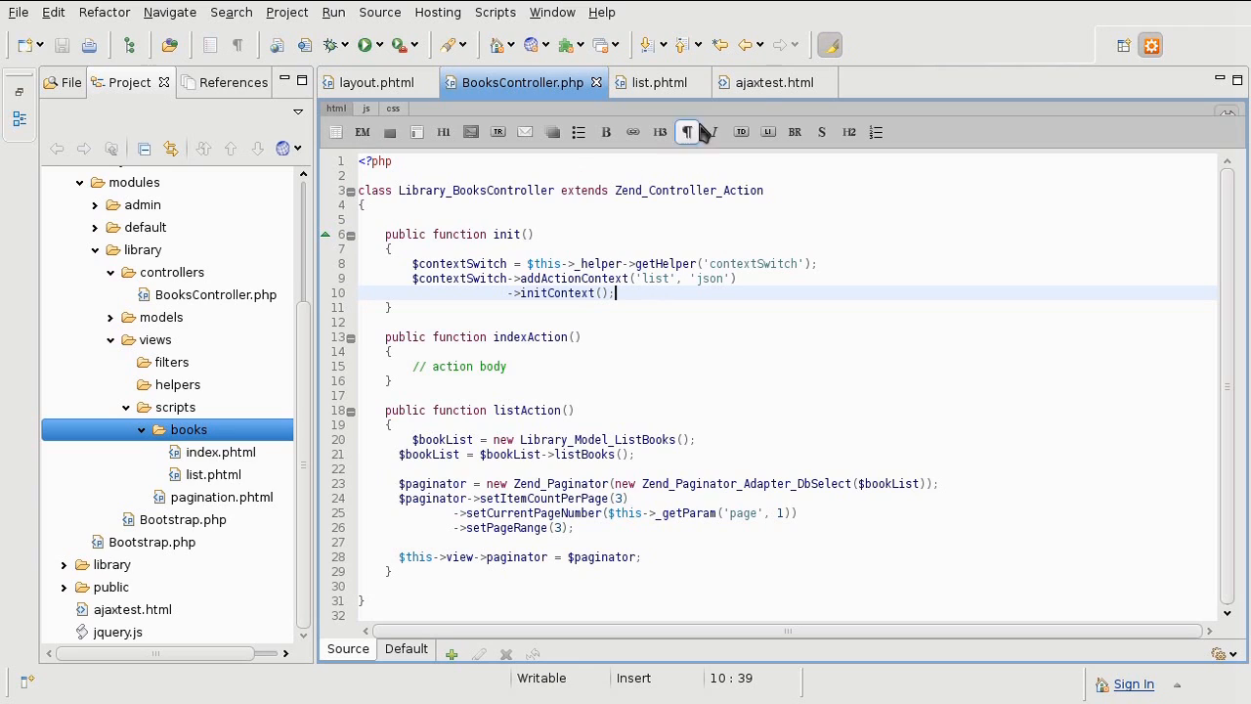
{"action": "mouse_move", "coordinate": [773, 83]}
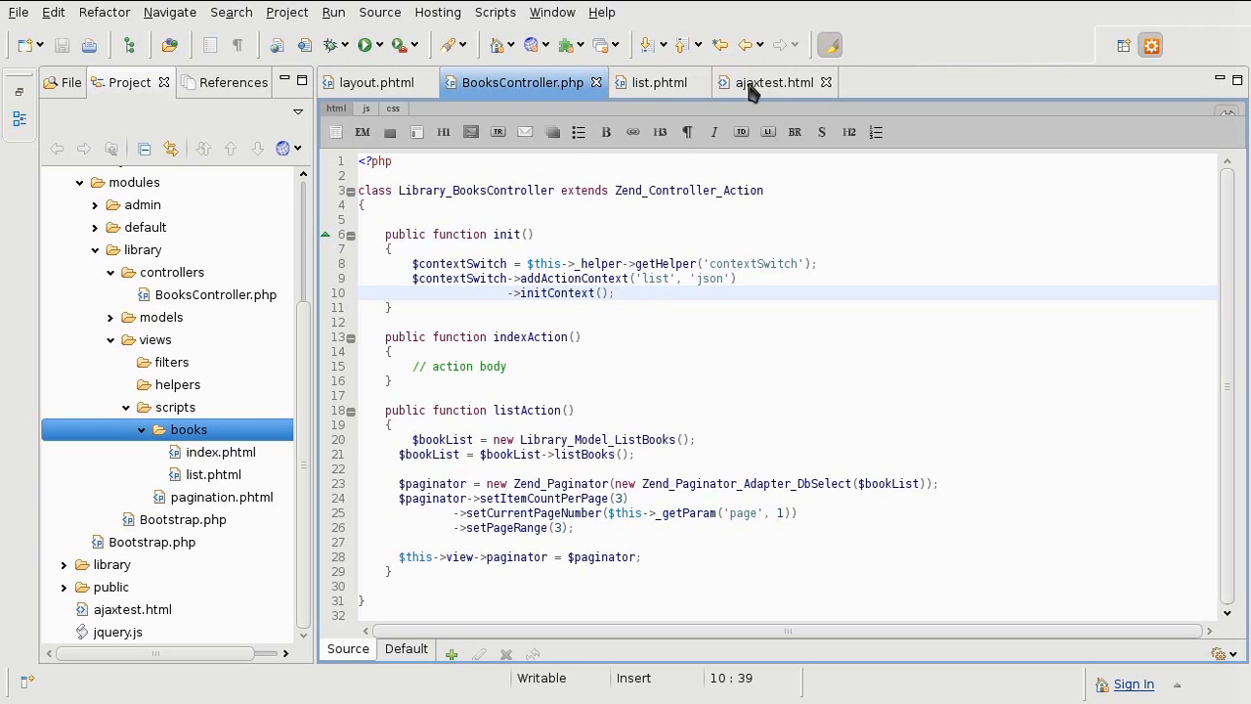
{"action": "left_click", "coordinate": [753, 88]}
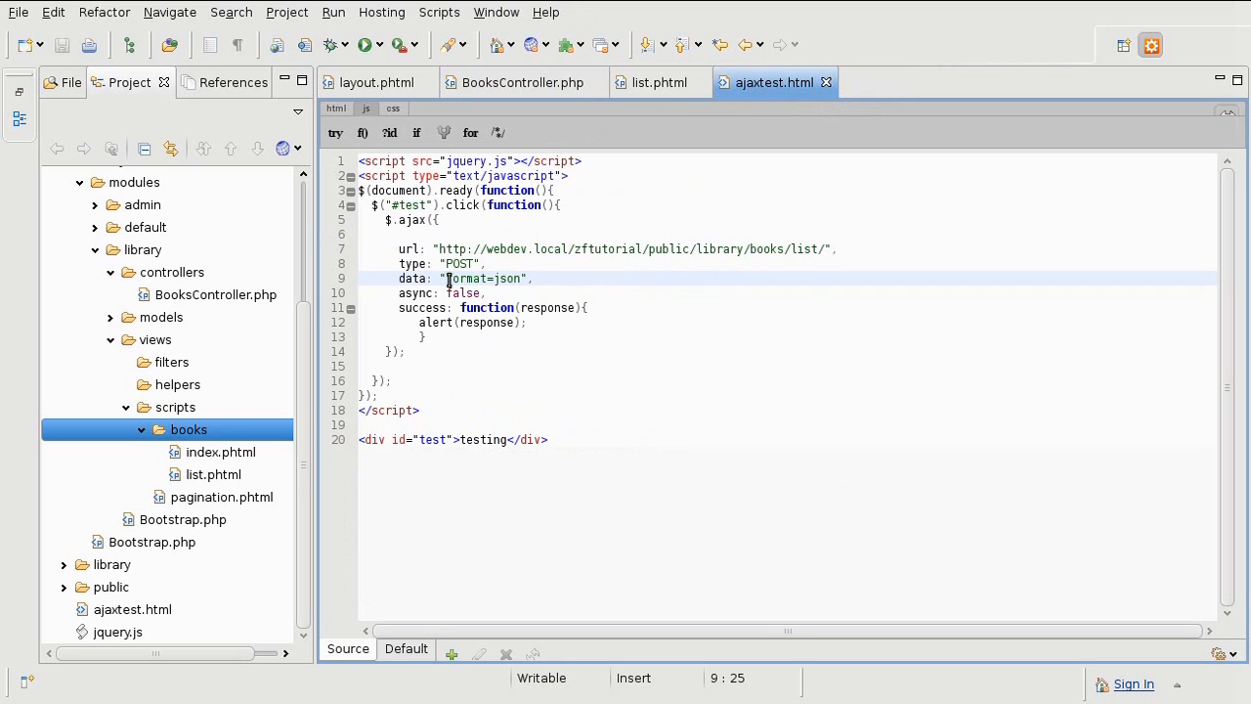
{"action": "left_click_drag", "start_coordinate": [446, 279], "coordinate": [523, 278]}
{"action": "left_click", "coordinate": [523, 278]}
{"action": "left_click", "coordinate": [826, 249]}
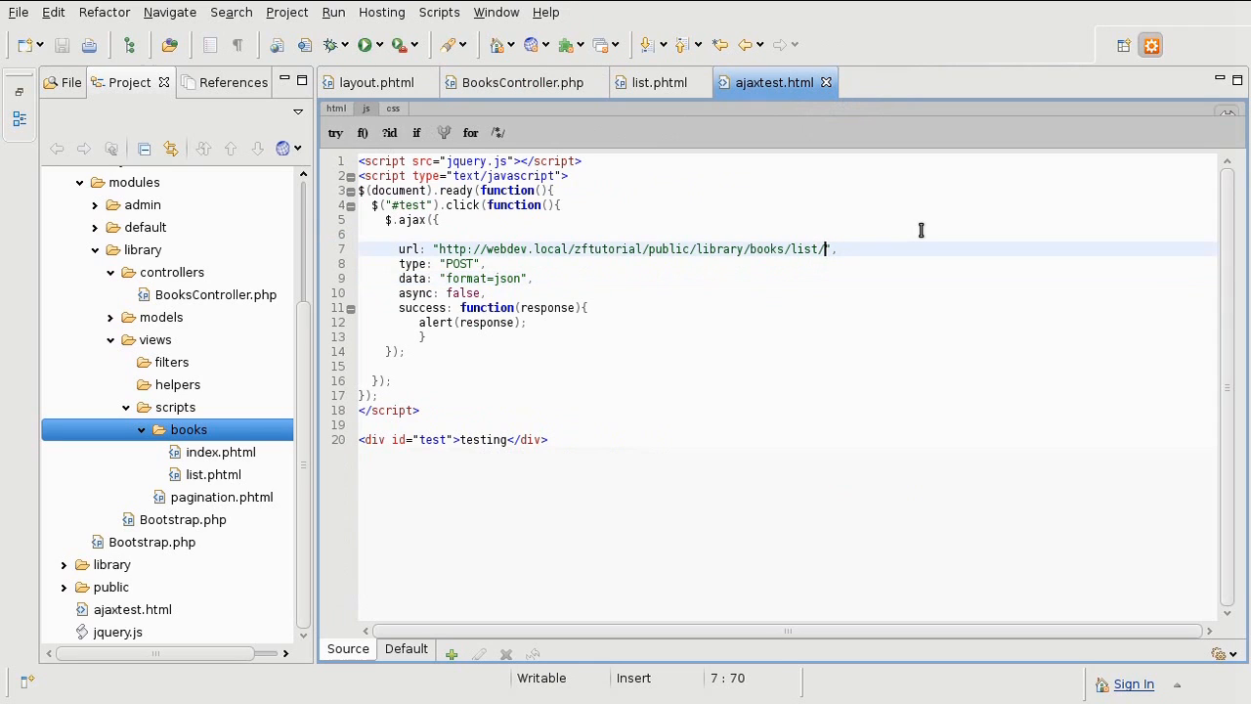
{"action": "type", "text": "fomrt"}
{"action": "key", "text": "BackSpace"}
{"action": "key", "text": "BackSpace"}
{"action": "key", "text": "BackSpace"}
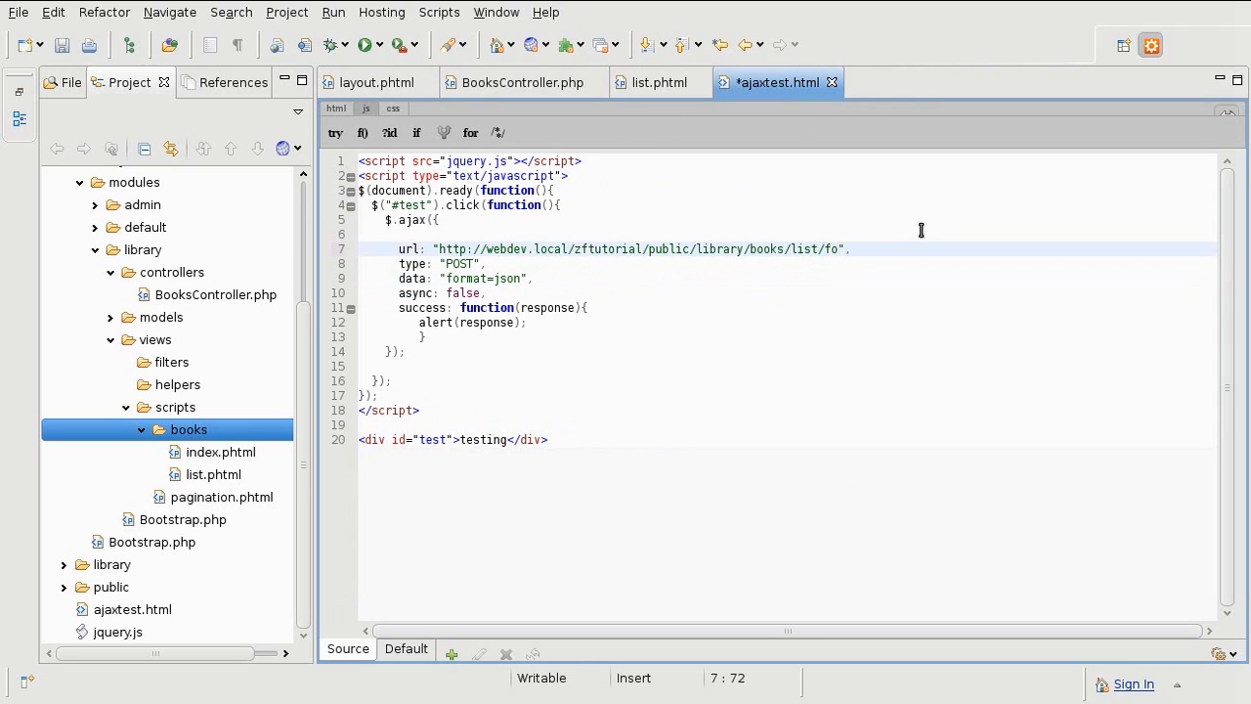
{"action": "type", "text": "rmat/json"}
{"action": "key", "text": "BackSpace"}
{"action": "key", "text": "BackSpace"}
{"action": "key", "text": "BackSpace"}
{"action": "key", "text": "BackSpace"}
{"action": "key", "text": "BackSpace"}
{"action": "key", "text": "BackSpace"}
{"action": "key", "text": "BackSpace"}
{"action": "type", "text": "/"}
{"action": "key", "text": "ctrl+s"}
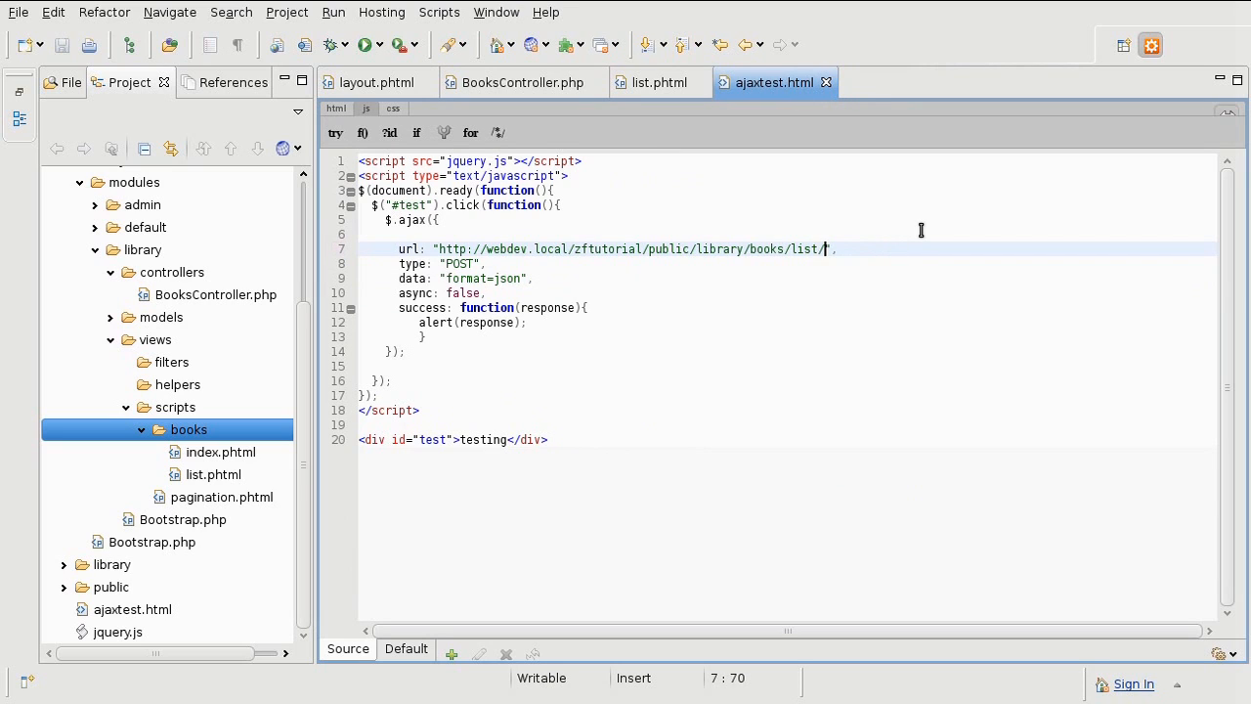
{"action": "mouse_move", "coordinate": [487, 279]}
{"action": "left_mouse_down"}
{"action": "mouse_move", "coordinate": [449, 280]}
{"action": "mouse_move", "coordinate": [513, 279]}
{"action": "left_mouse_up"}
{"action": "left_click", "coordinate": [465, 280]}
{"action": "left_click", "coordinate": [513, 278]}
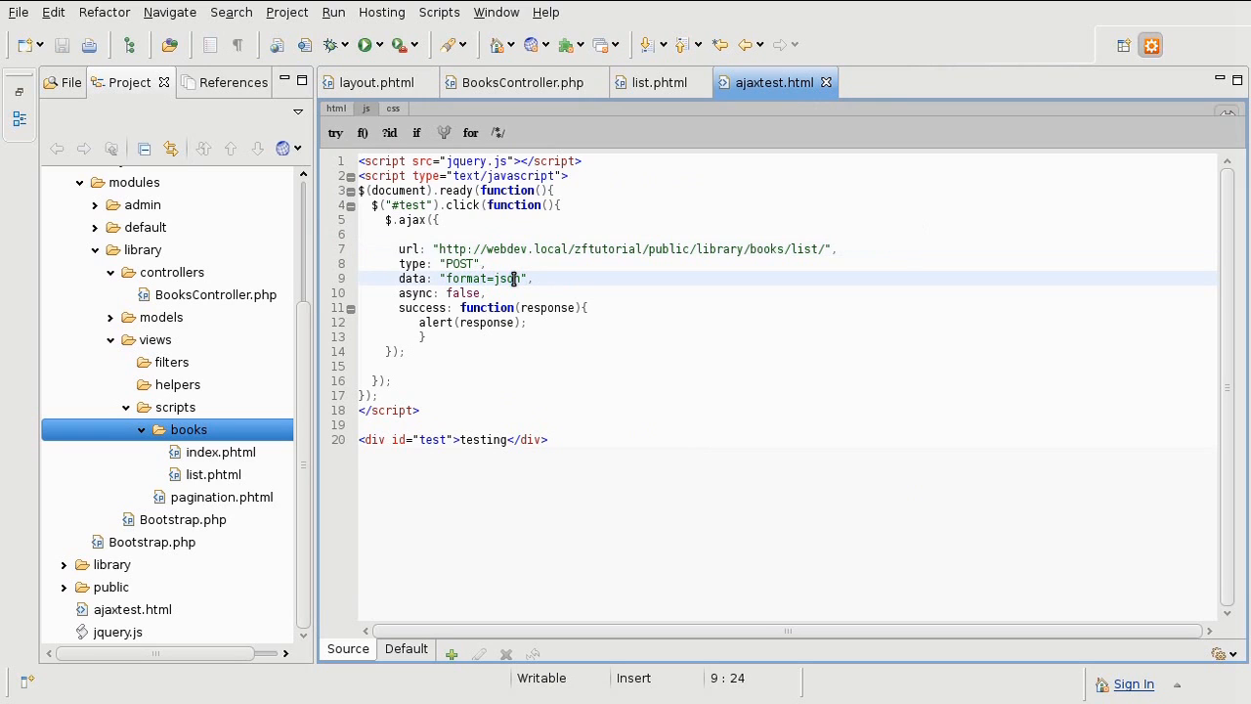
{"action": "left_click", "coordinate": [643, 86]}
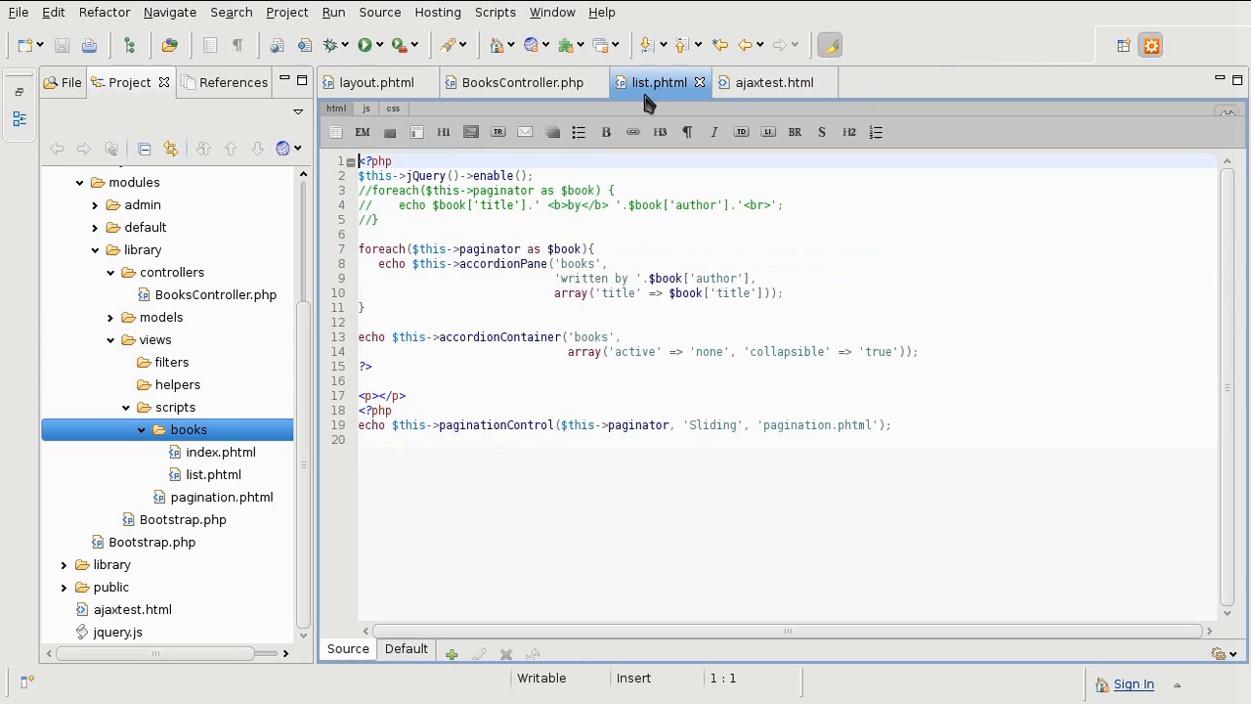
{"action": "left_click", "coordinate": [521, 85]}
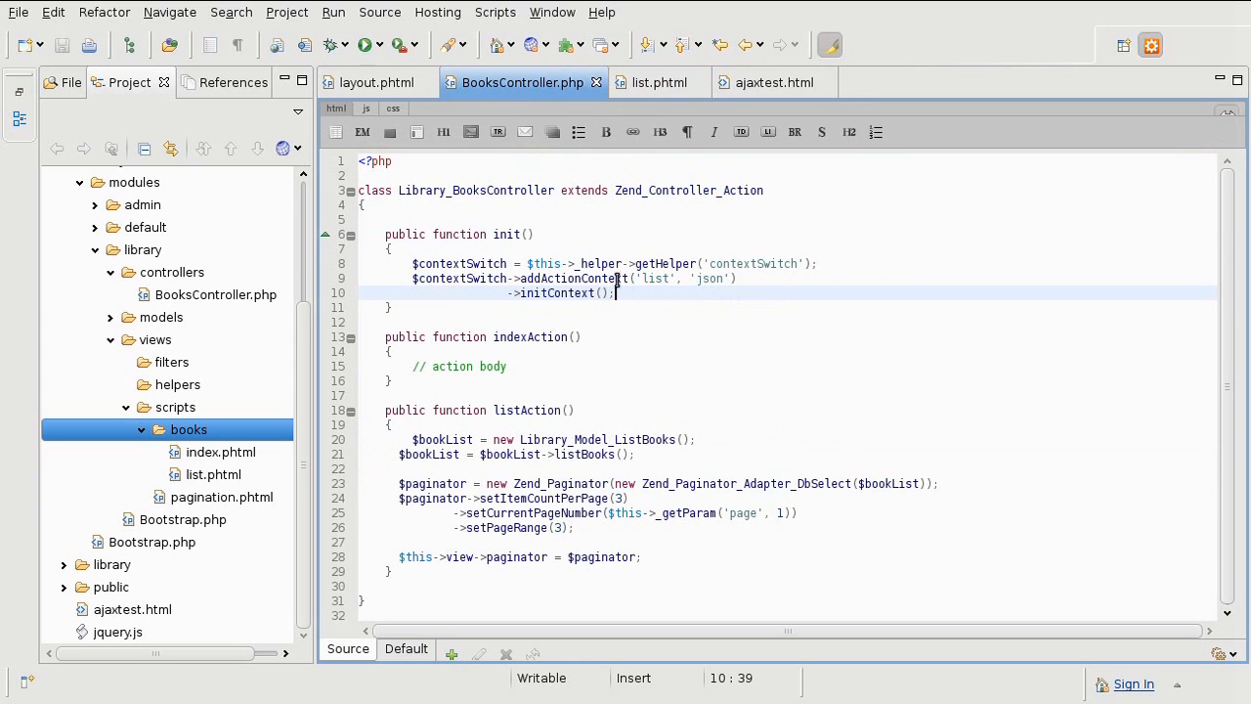
Fire the AJAX request from ajaxtest.html in Firefox and read the JSON response showing only the Zend_Paginator class name.
{"action": "left_click", "coordinate": [230, 660]}
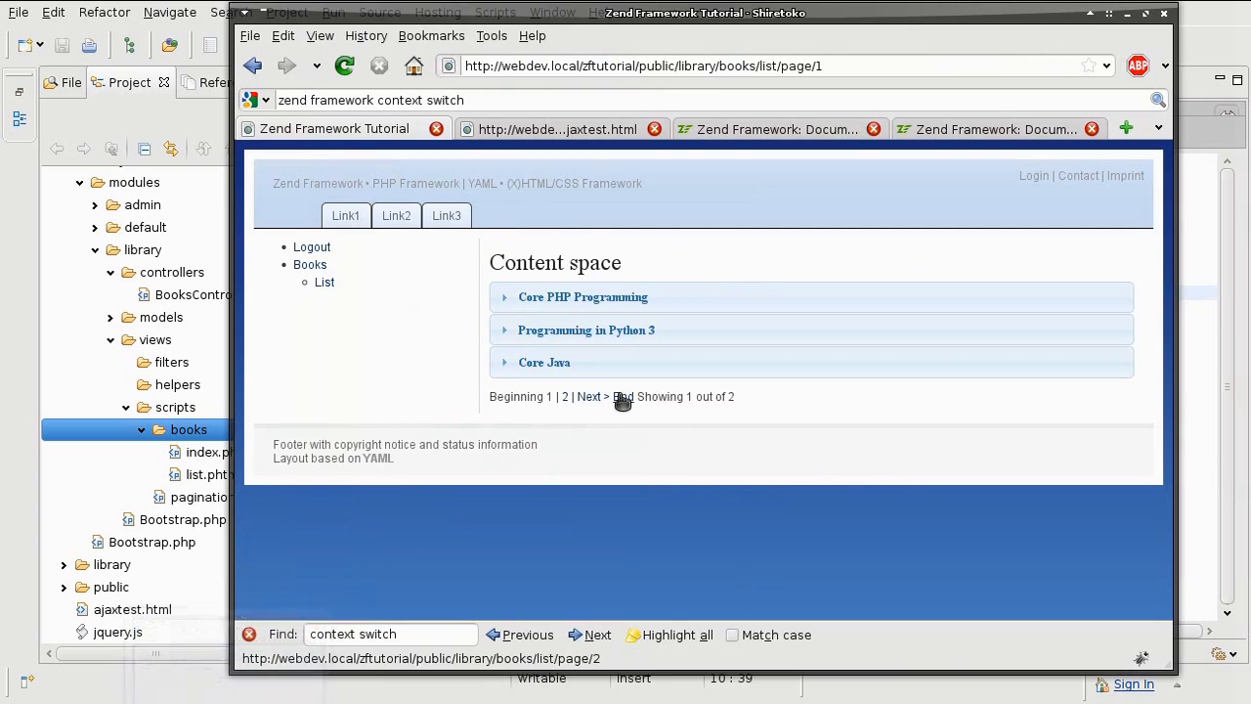
{"action": "left_click", "coordinate": [567, 129]}
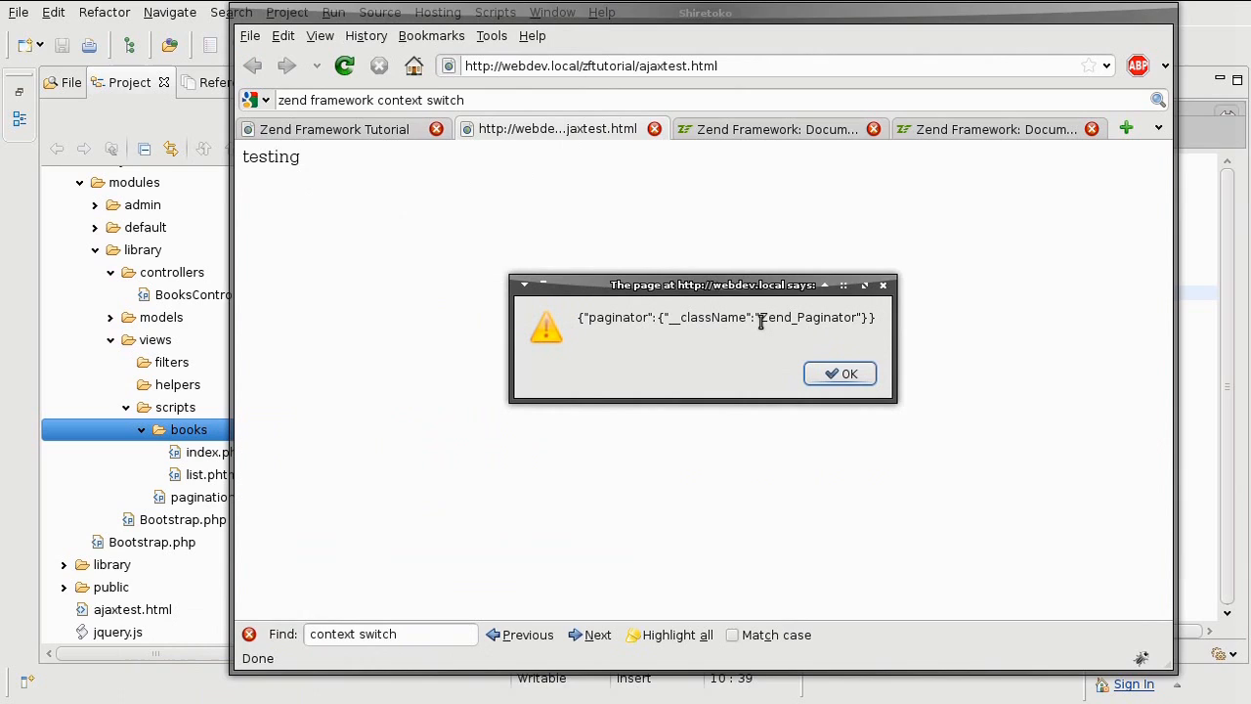
{"action": "left_click_drag", "start_coordinate": [578, 318], "coordinate": [892, 328]}
{"action": "left_click", "coordinate": [847, 322]}
{"action": "left_click_drag", "start_coordinate": [877, 318], "coordinate": [633, 318]}
{"action": "left_click", "coordinate": [634, 318]}
Dismiss the JSON response alert and return to BooksController.php in Aptana Studio.
{"action": "left_click", "coordinate": [846, 375]}
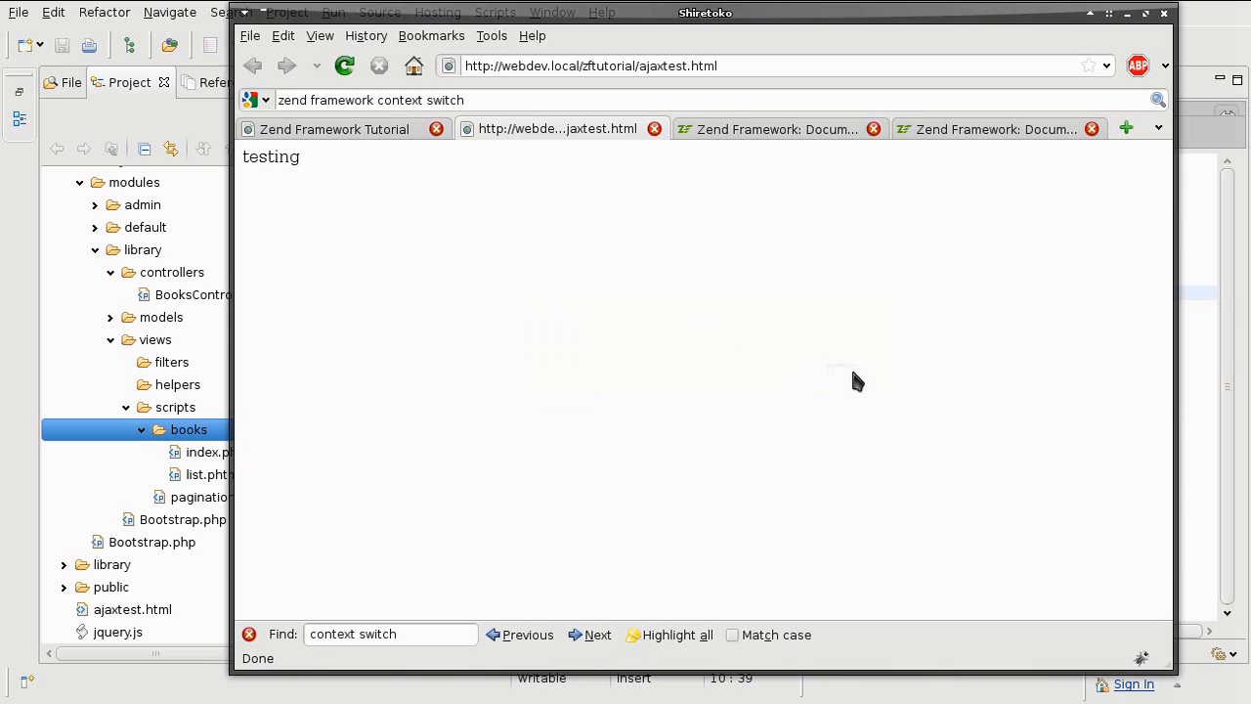
{"action": "left_click", "coordinate": [189, 3]}
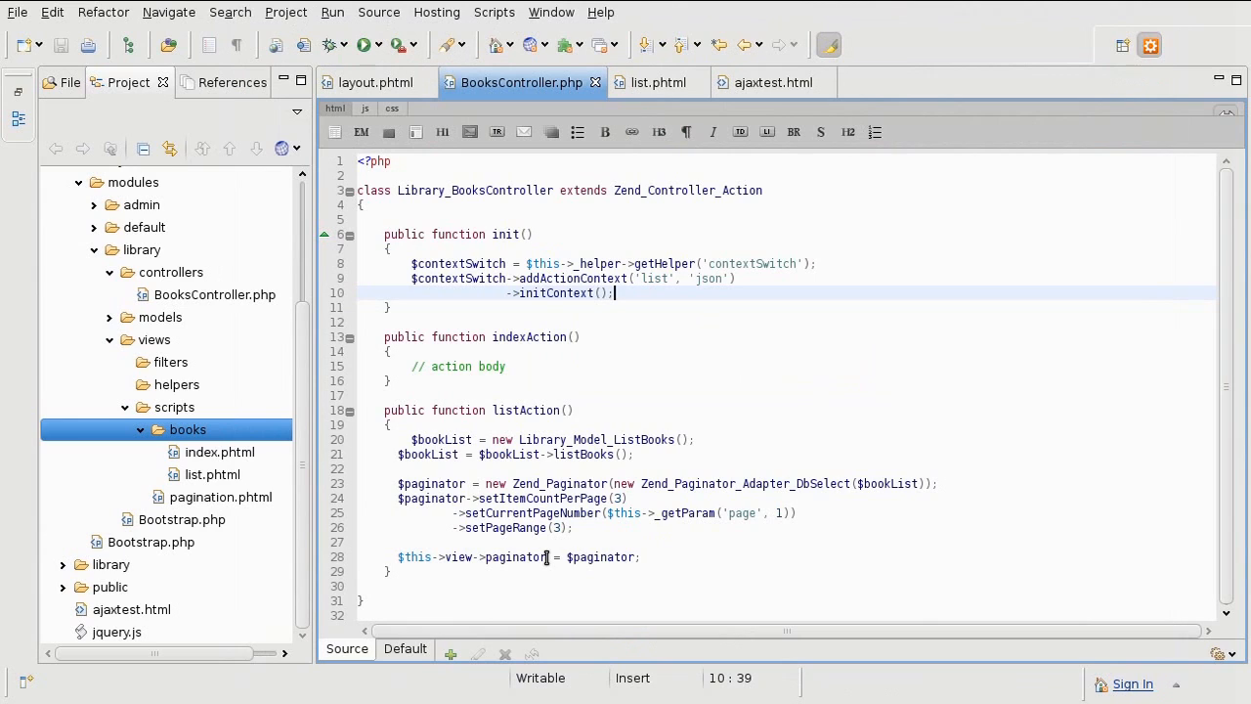
Check $paginator on line 28, then switch to list.phtml and highlight every paginator occurrence from line 7's foreach.
{"action": "double_click", "coordinate": [571, 558]}
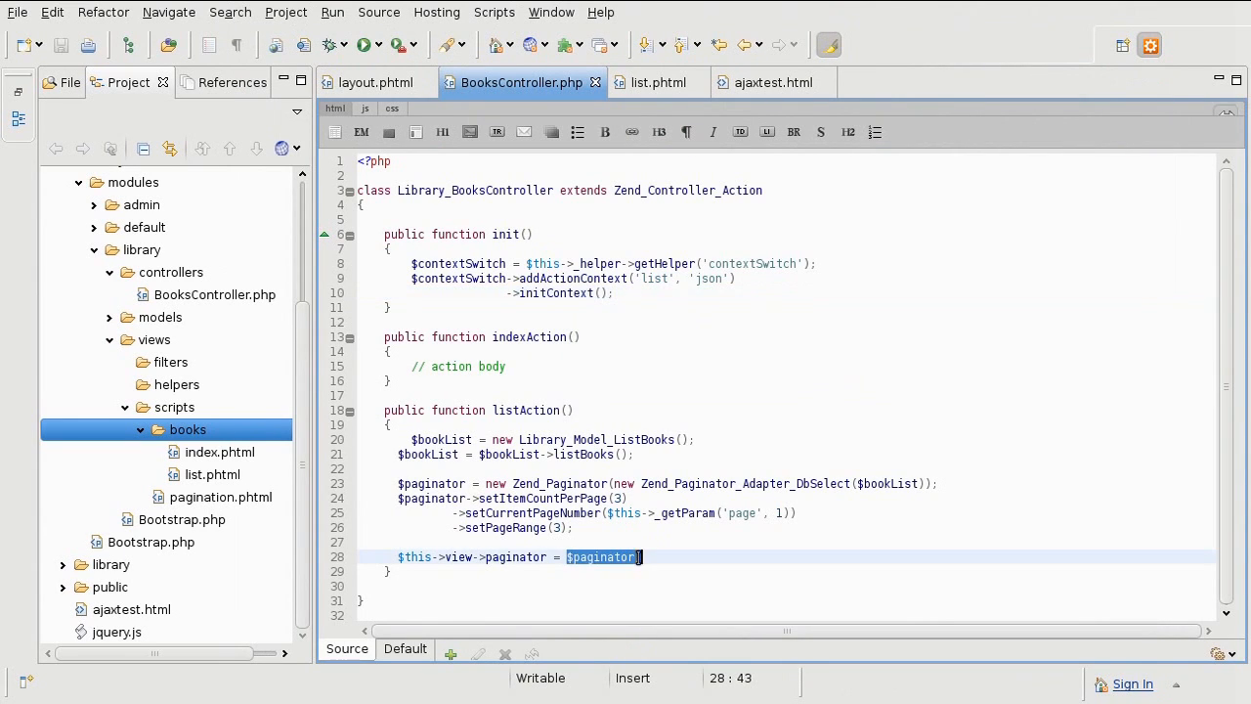
{"action": "left_click", "coordinate": [640, 557]}
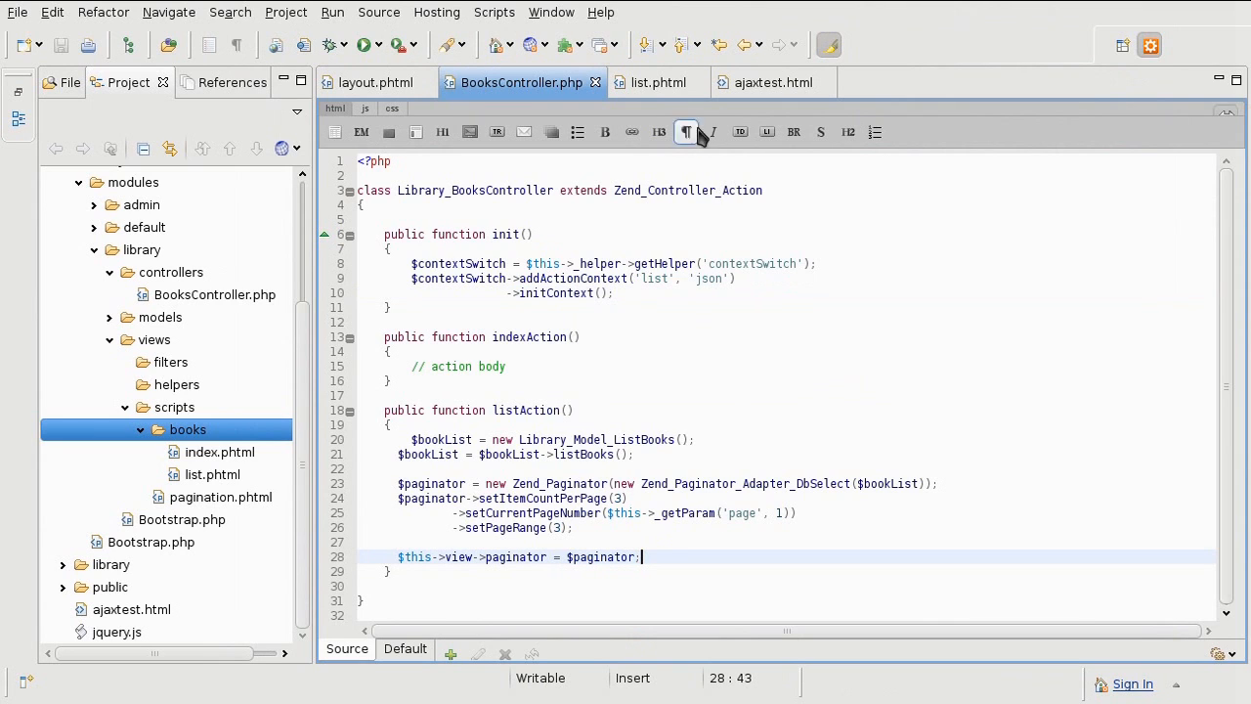
{"action": "left_click", "coordinate": [664, 84]}
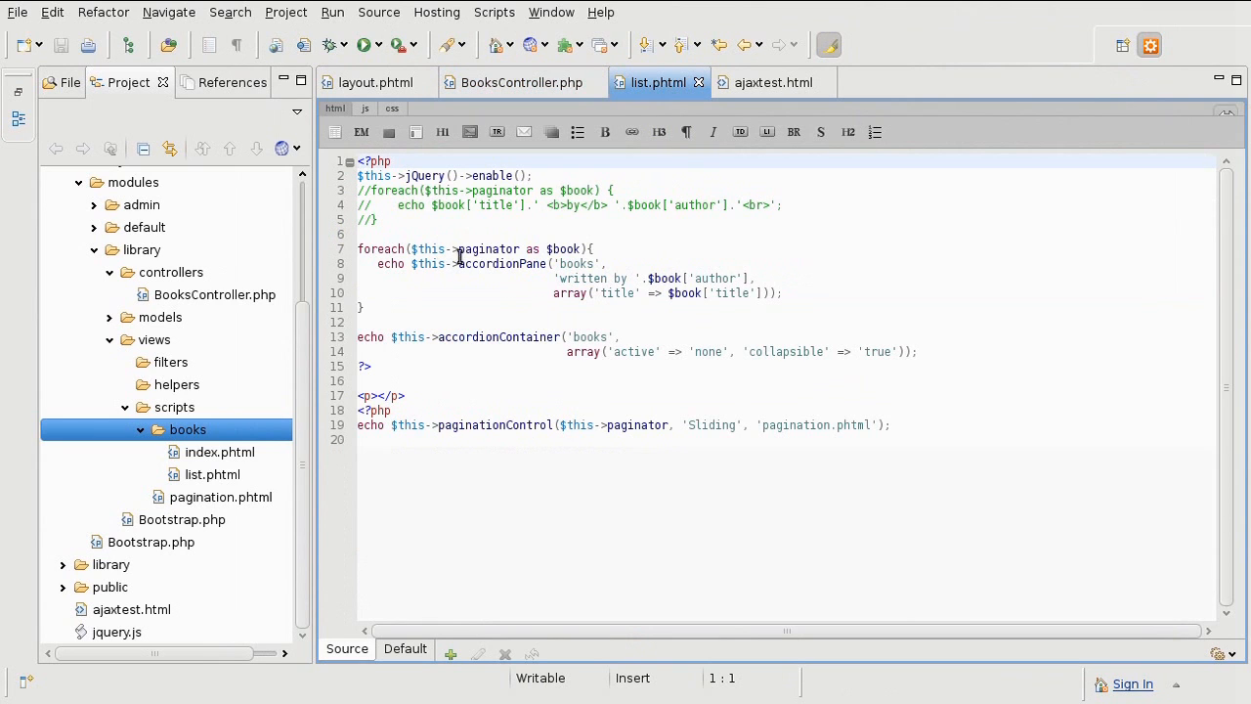
{"action": "left_click_drag", "start_coordinate": [459, 249], "coordinate": [515, 249]}
{"action": "left_click", "coordinate": [515, 249]}
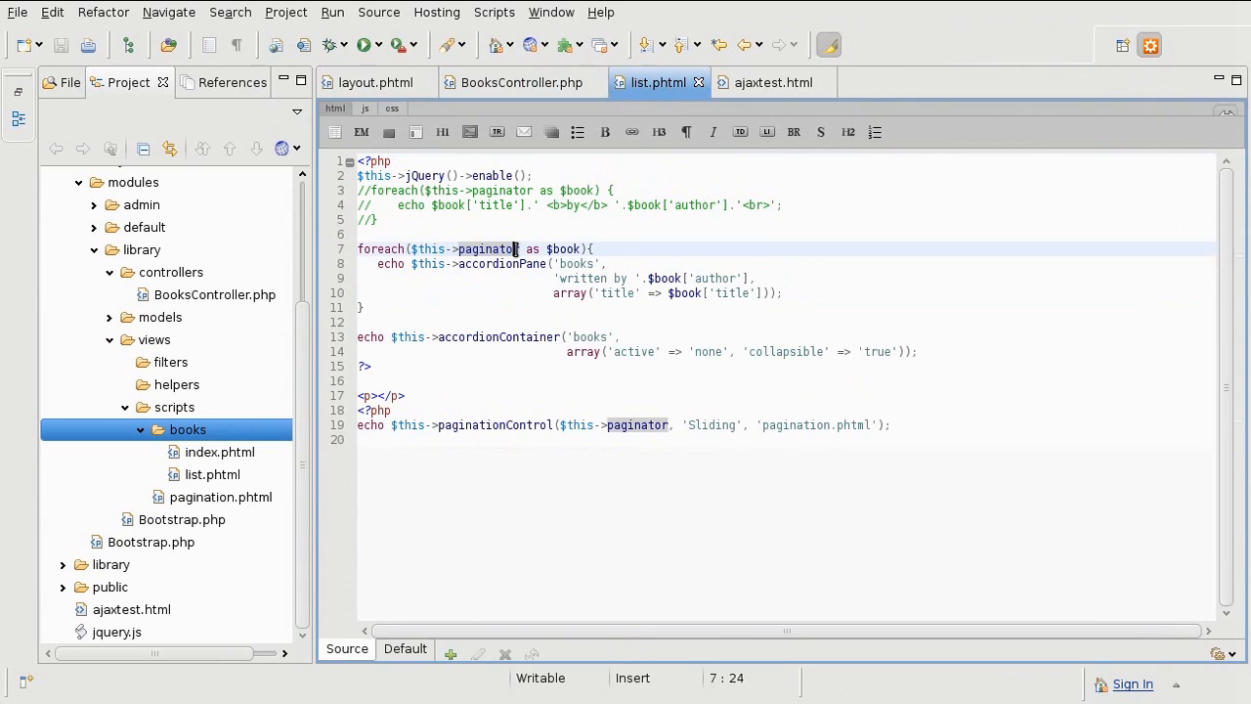